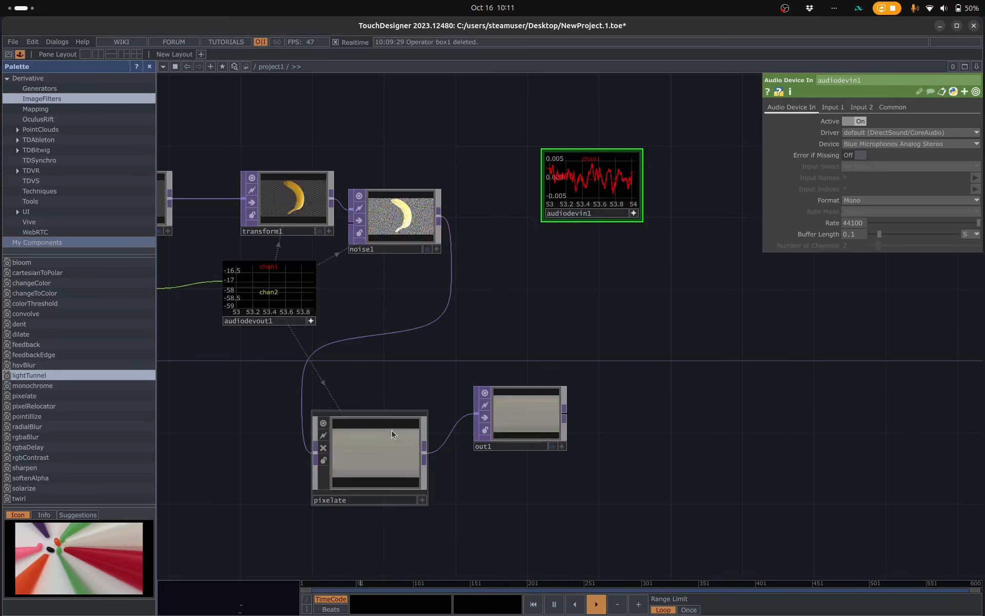
- Display out1 in the network background and lower the pixelate component's Dry / Wet Mix to 0
click(382, 442)
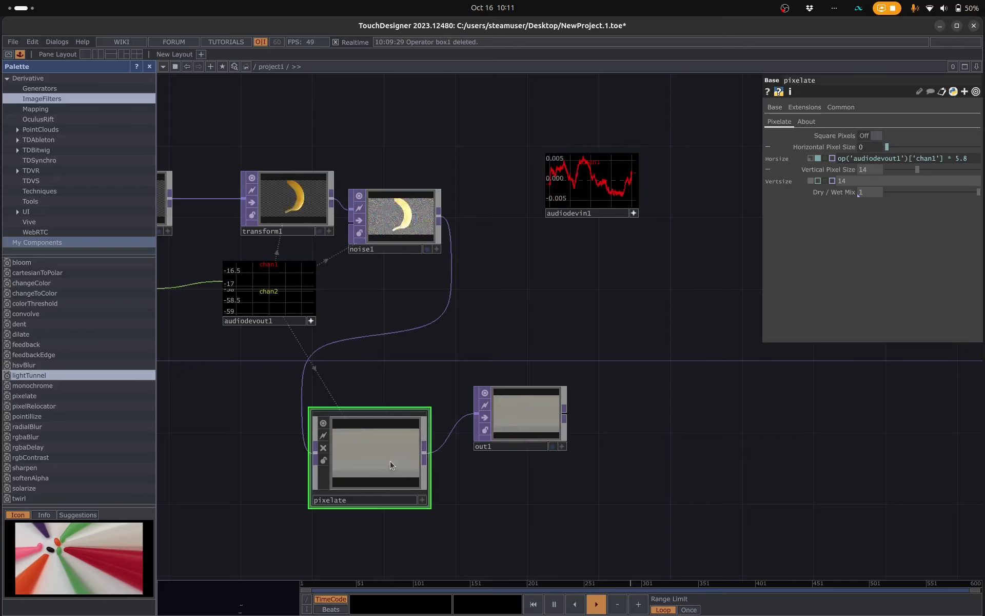
click(552, 446)
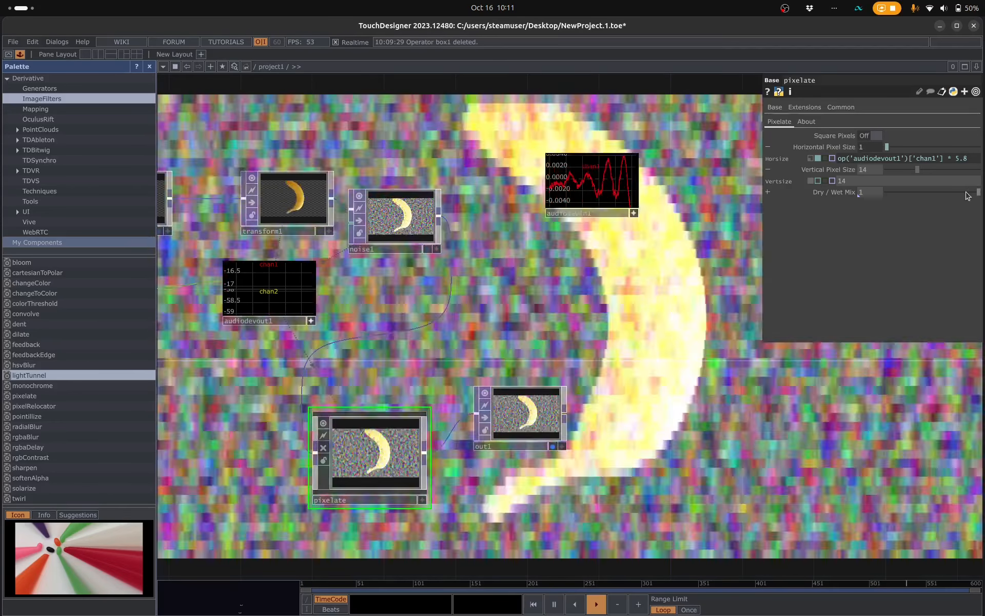
click(898, 192)
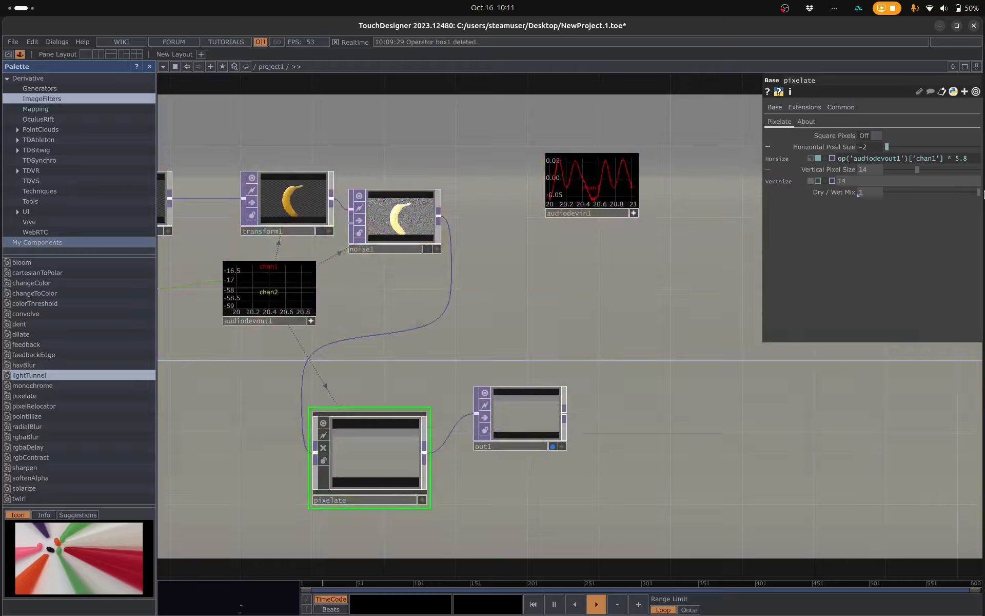
drag(983, 191, 793, 208)
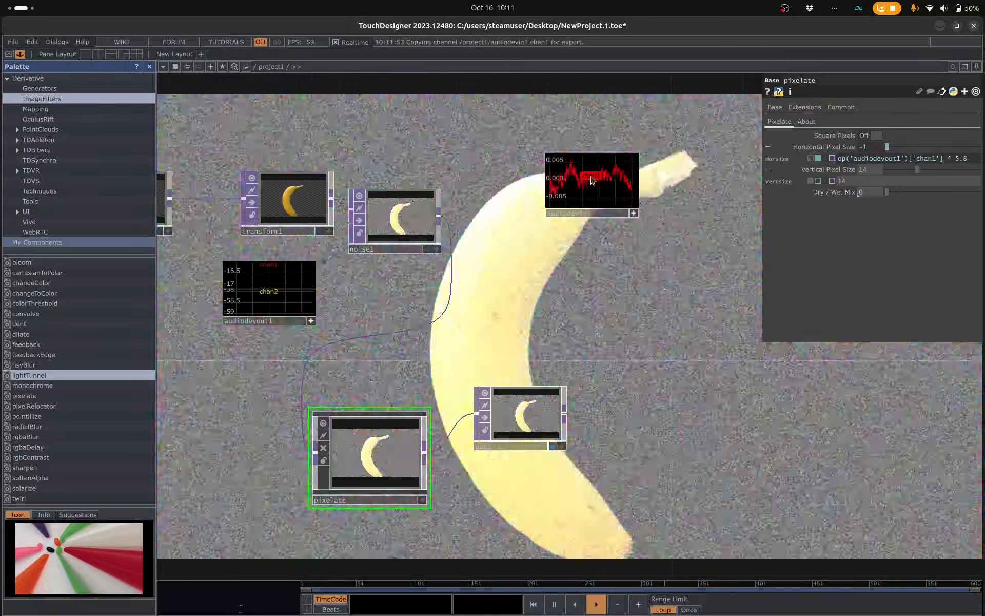
- Drive pixelate's Dry / Wet Mix with a reference to the chan1 channel of audiodevin1
drag(590, 175, 832, 193)
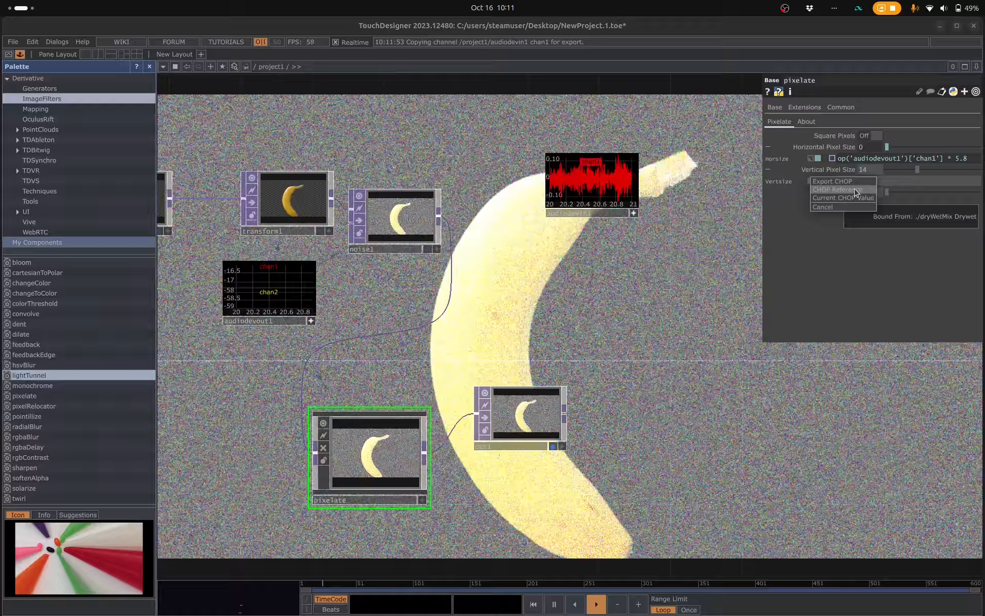
click(855, 191)
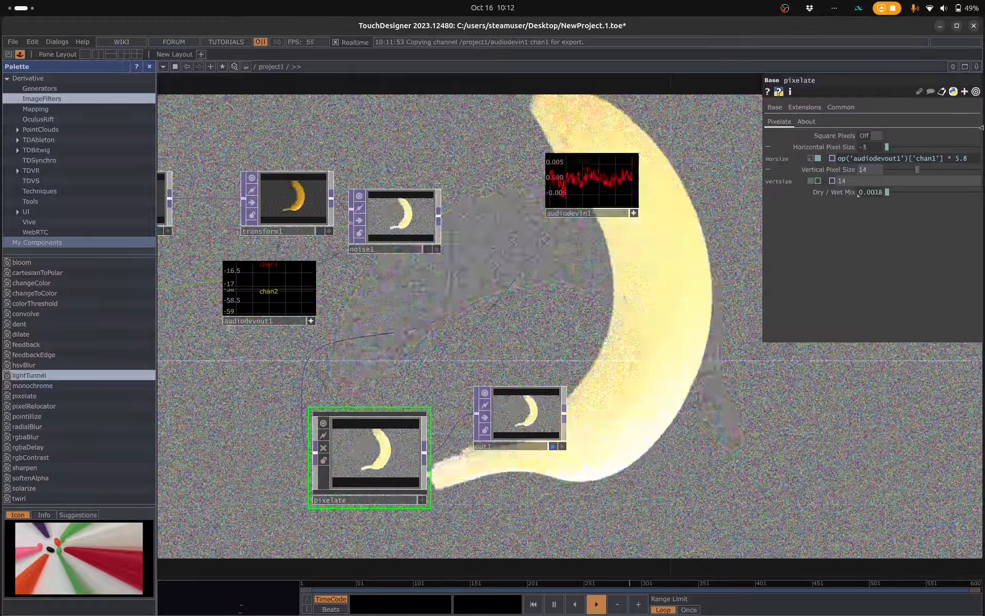
- Replace pixelate's Horizontal Pixel Size expression with a constant value of 12
click(977, 160)
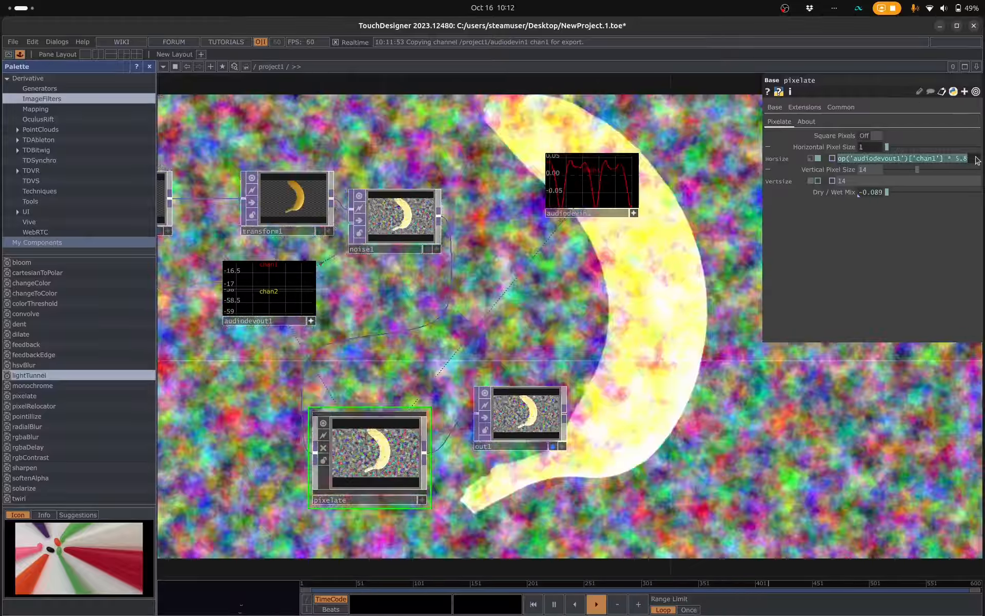
key(BackSpace)
text(12)
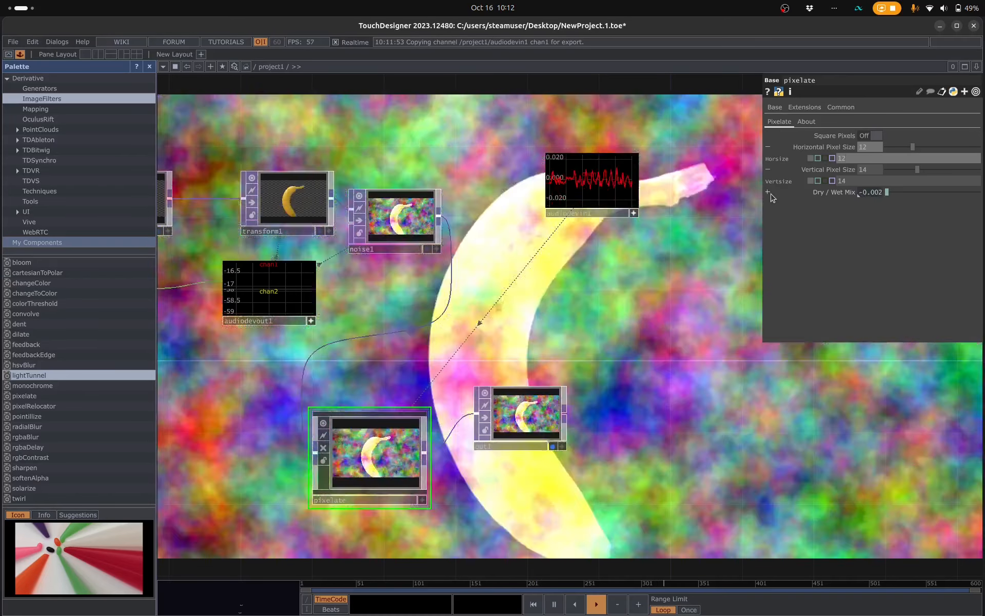
- Change pixelate's Dry / Wet Mix expression to op('audiodevin1')['chan1'] * 18
click(768, 193)
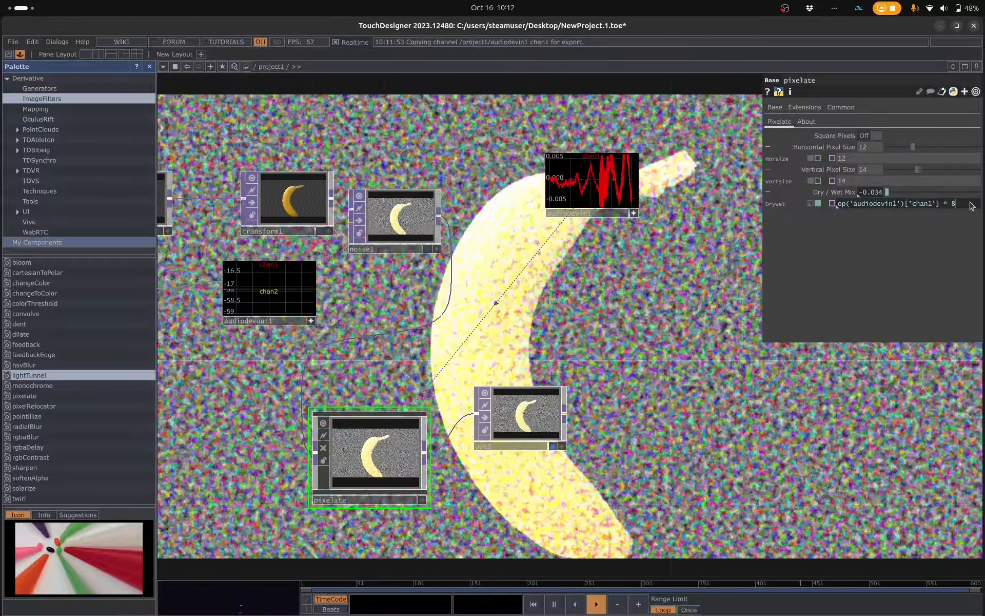
click(974, 203)
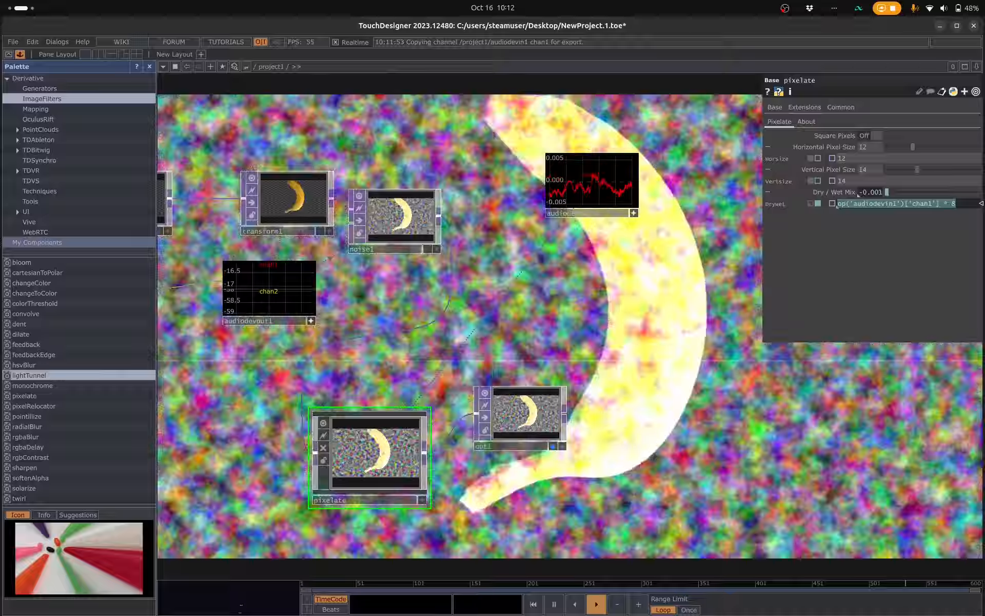
click(952, 204)
text(1)
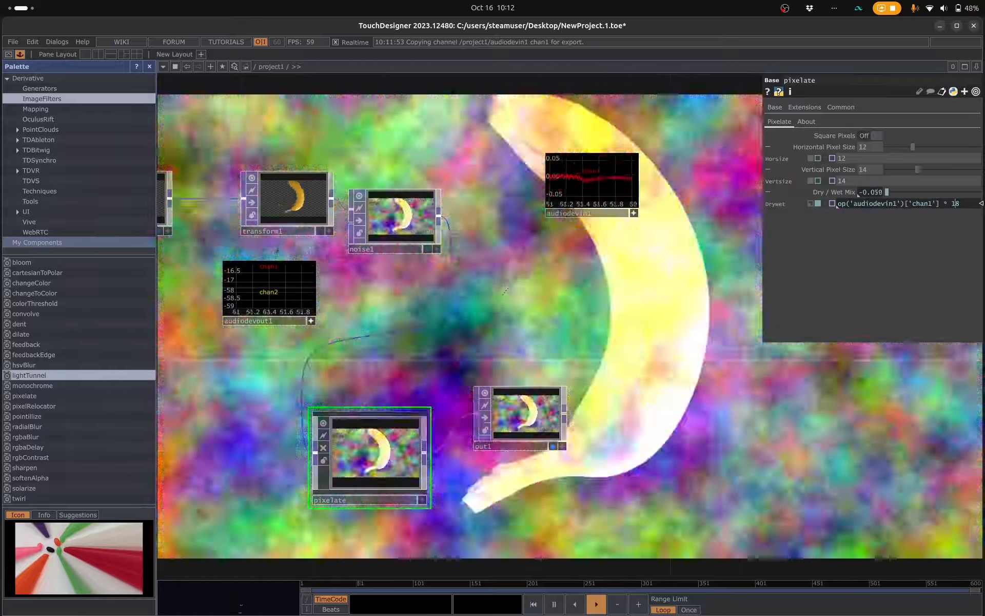
key(Return)
key(Return)
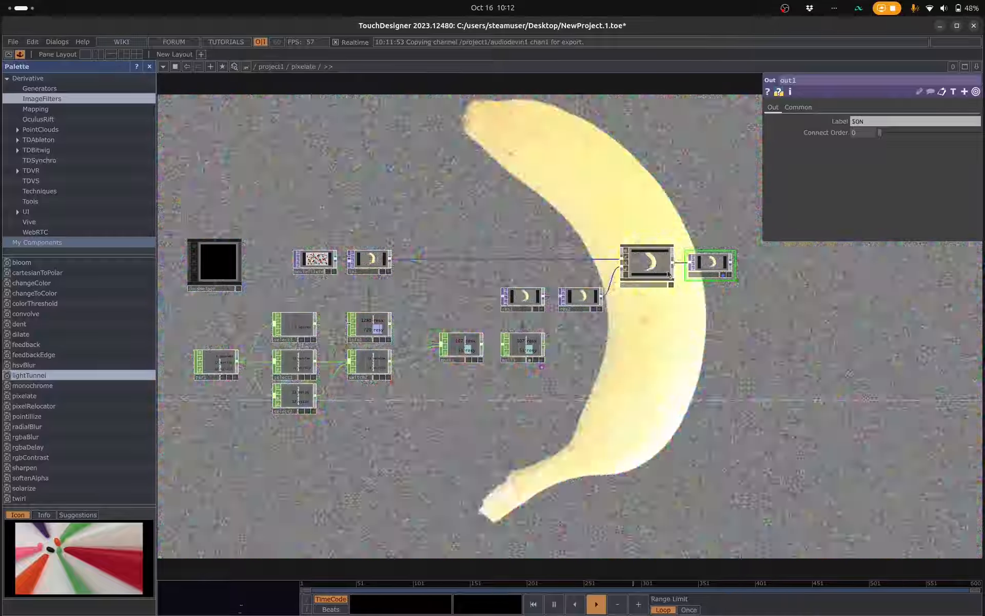
key(u)
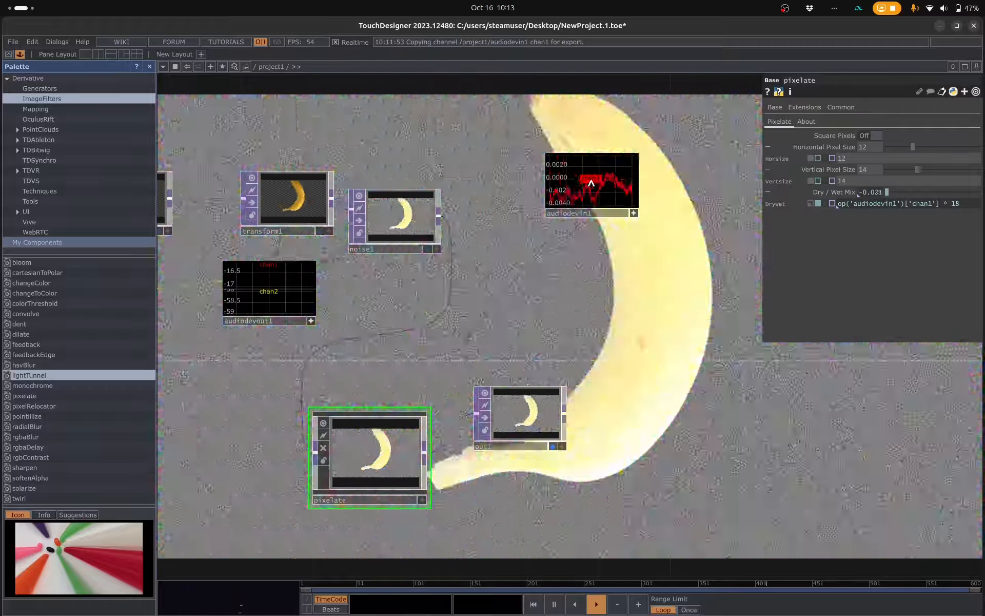
- Drive pixelate's Horizontal and Vertical Pixel Size with references to the chan1 channel of audiodevin1
drag(591, 184, 857, 159)
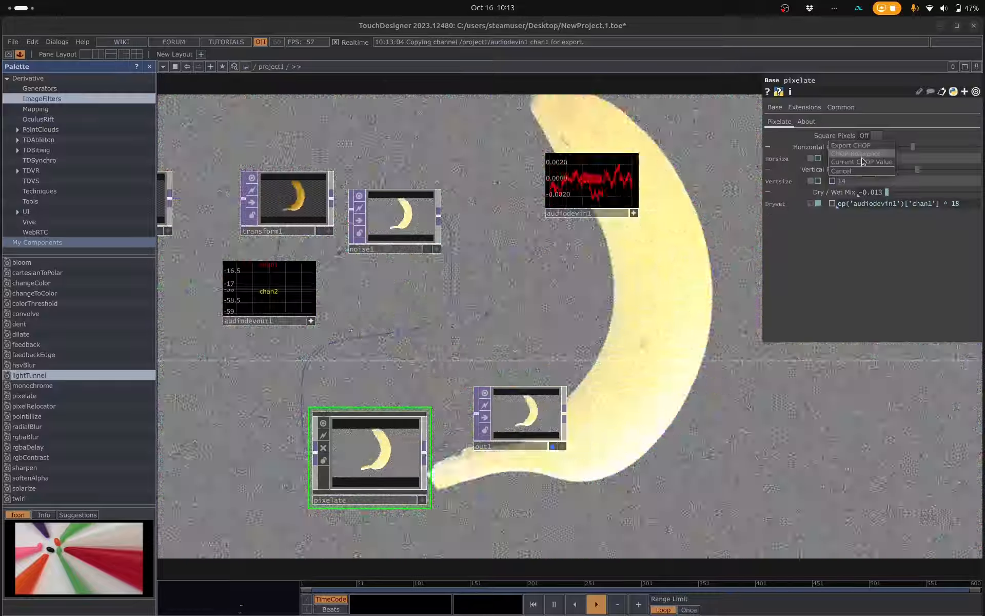
click(862, 158)
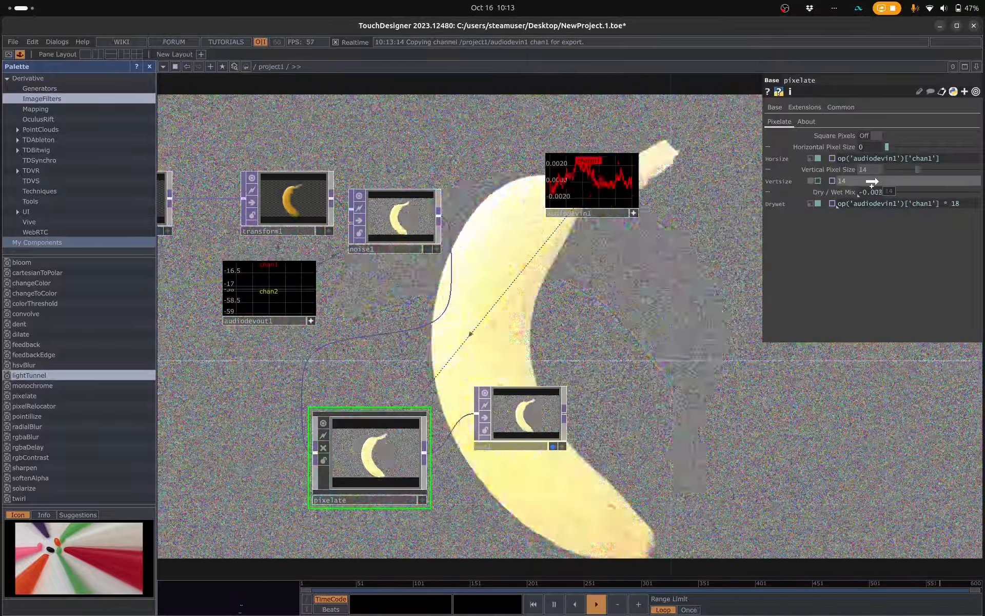
drag(872, 181, 875, 182)
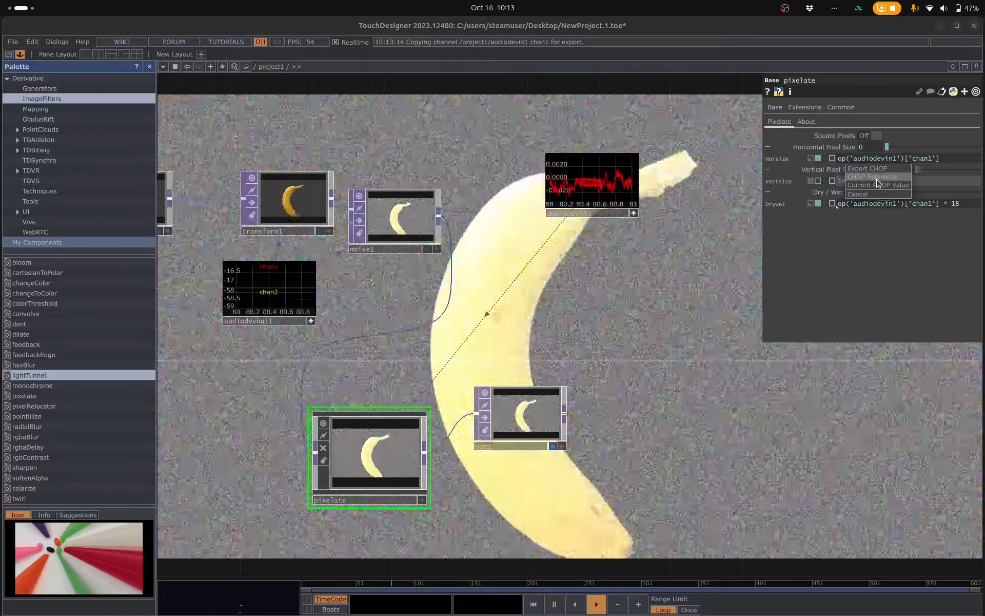
click(875, 177)
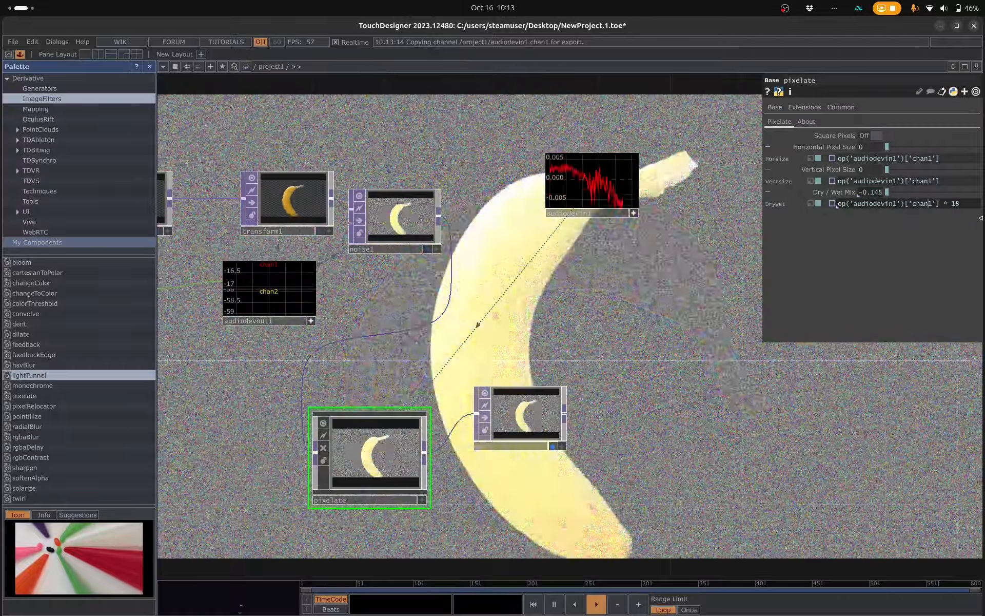
- Clear pixelate's Dry / Wet Mix expression and show the component's About parameters
click(964, 207)
key(BackSpace)
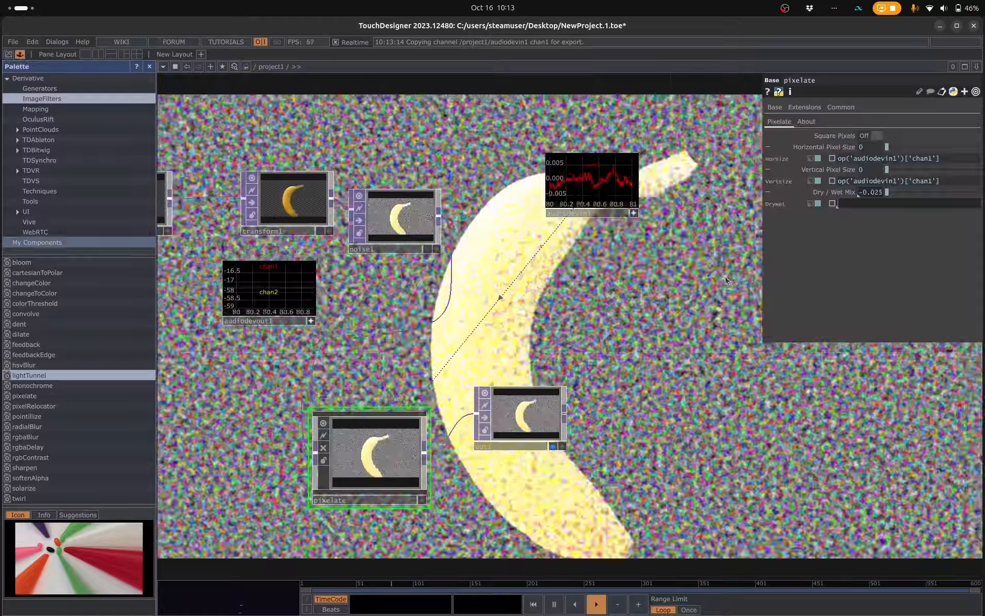
click(806, 121)
- Preview the output in a maximized perform window, close the extra floating pane and return to the network editor
click(8, 55)
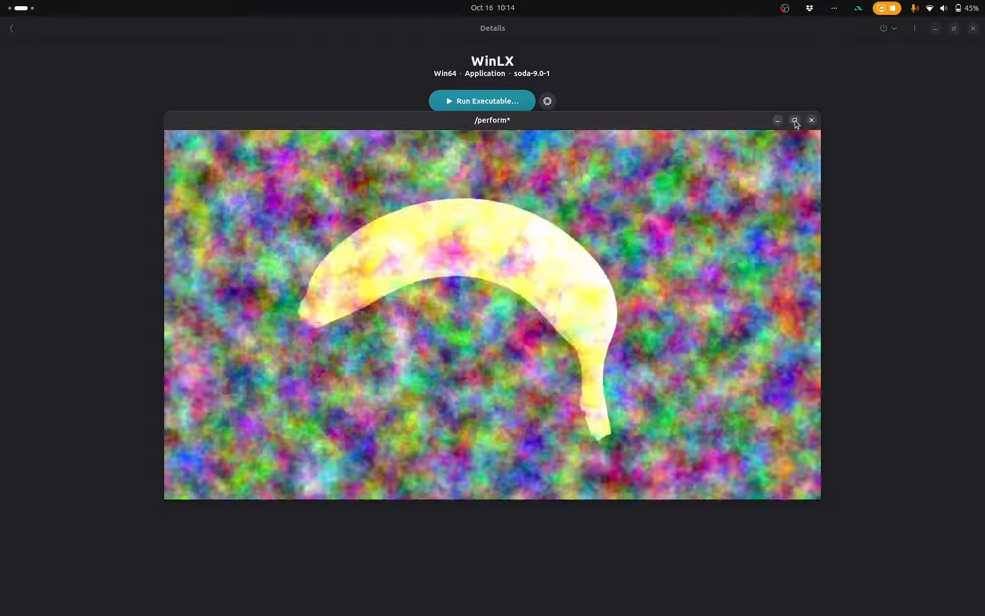
click(796, 121)
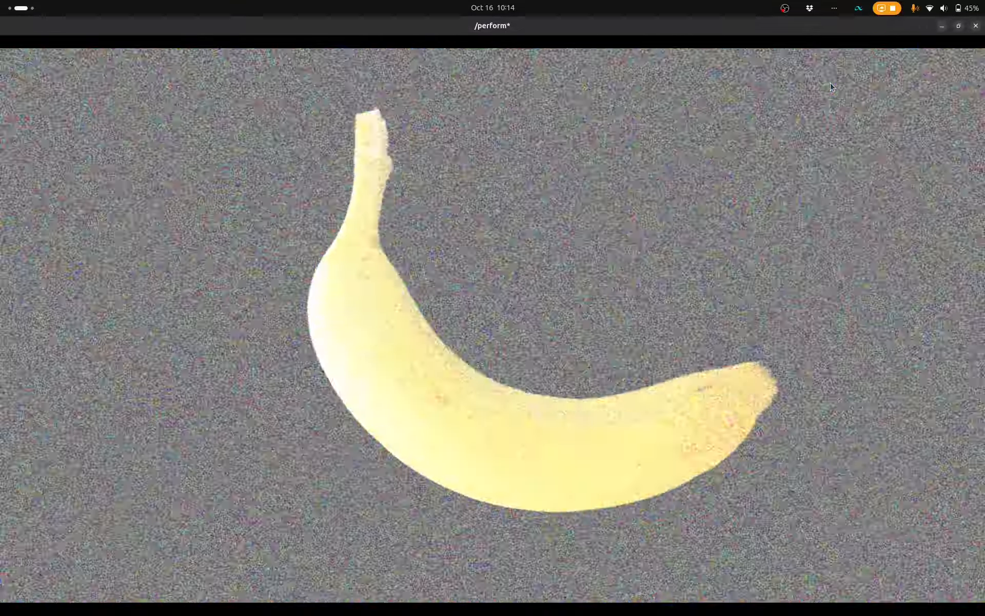
key(alt+Tab)
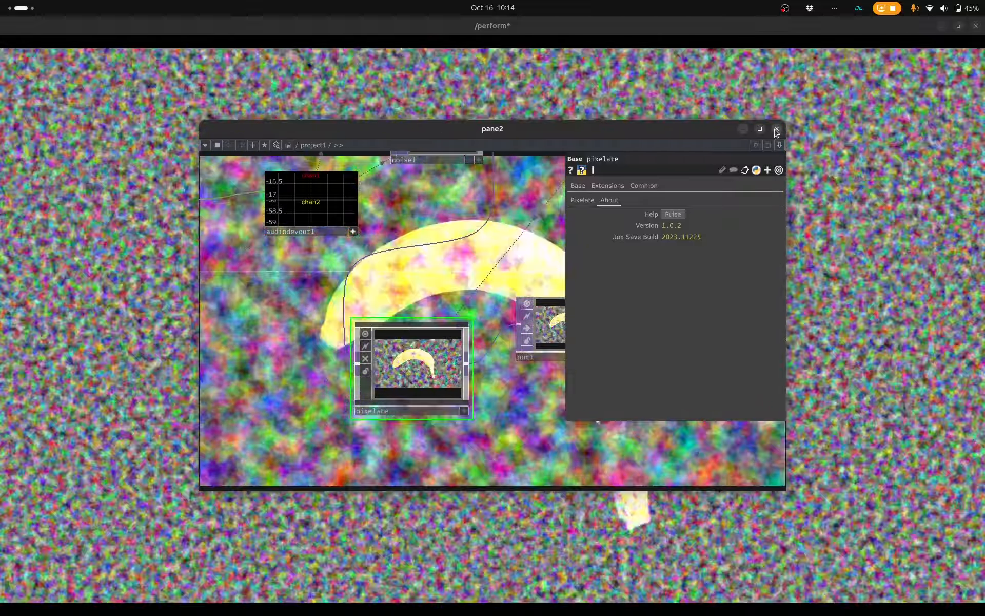
click(777, 130)
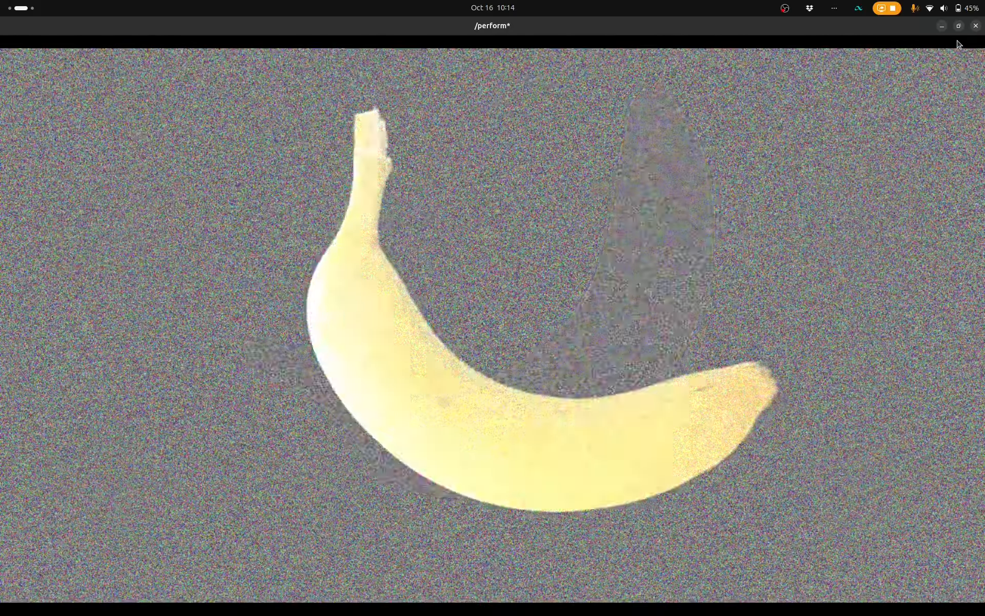
key(Escape)
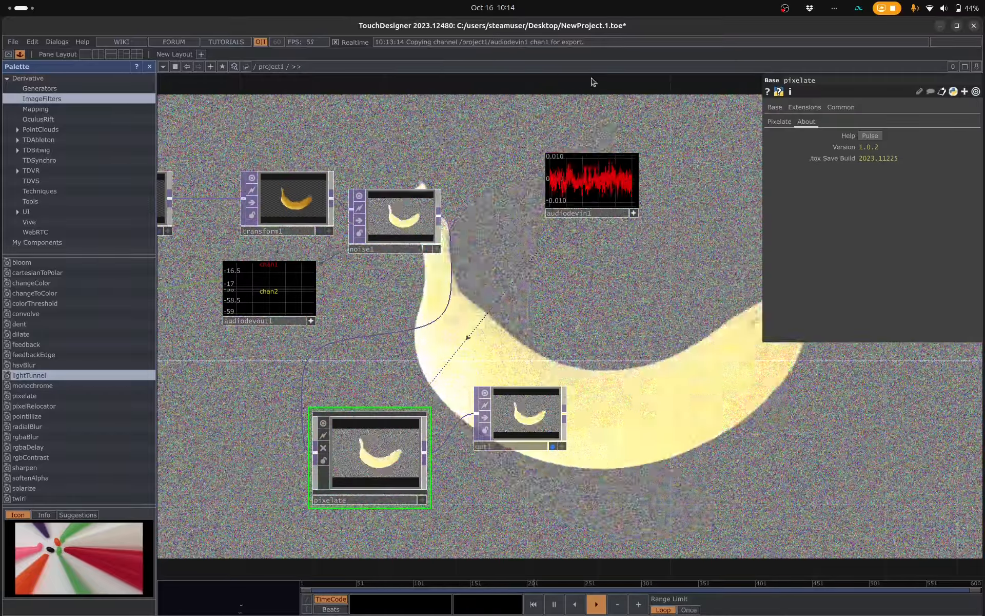
- With the timeline paused, load Boxes.png into moviefilein1, and resume playback
key(space)
key(space)
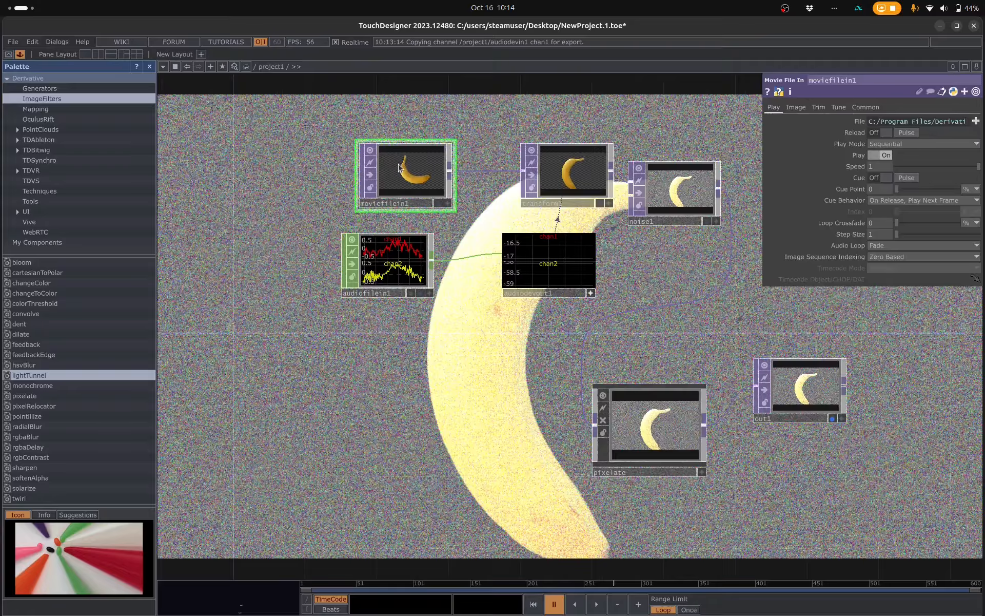
click(976, 122)
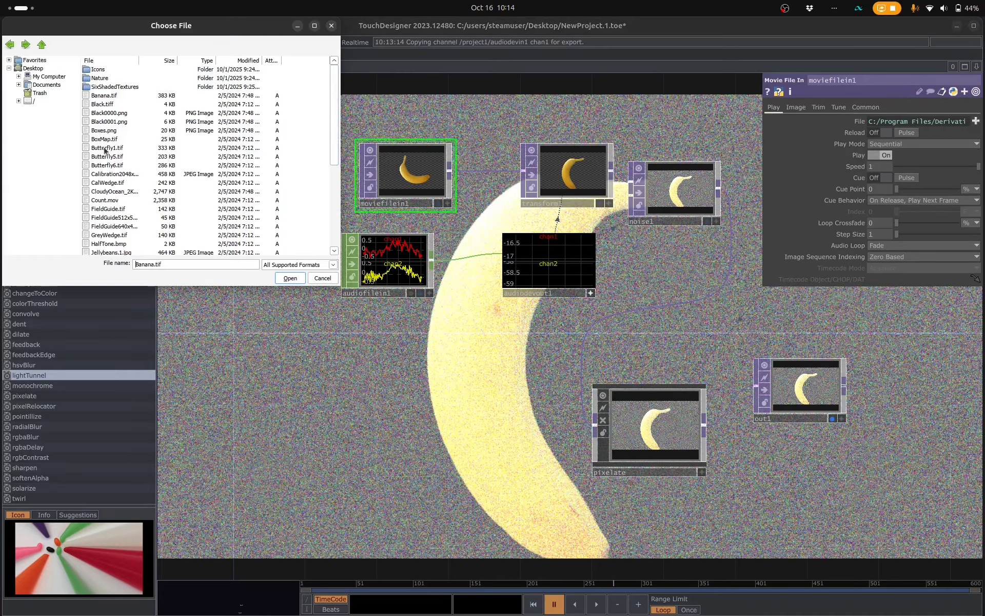
click(105, 131)
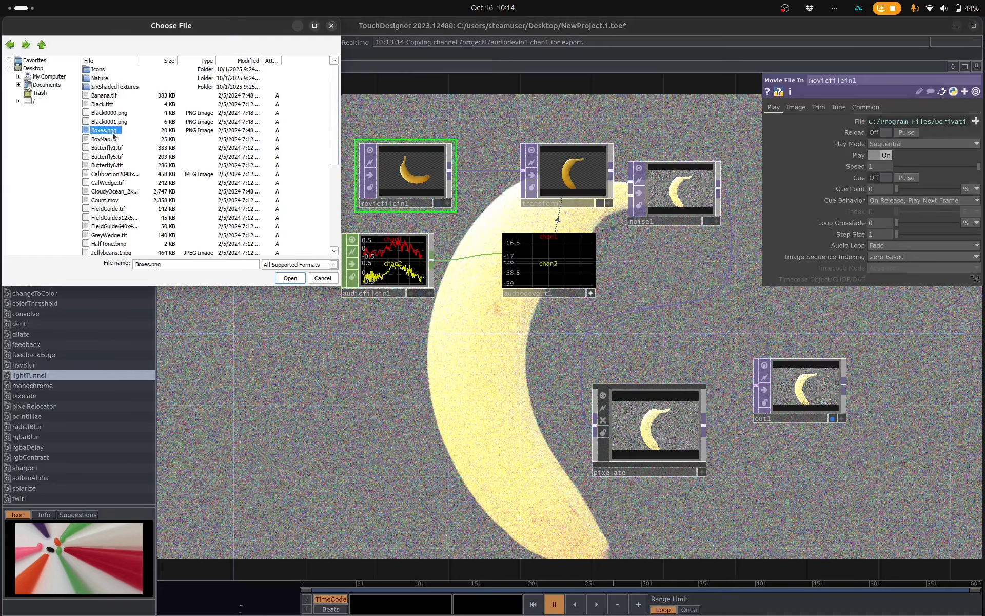
click(290, 278)
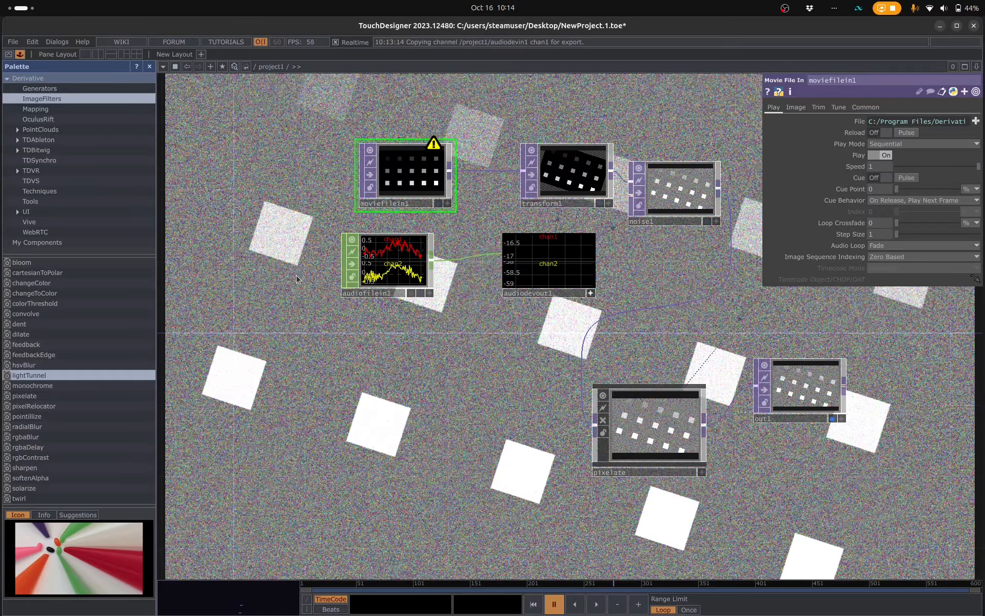
key(space)
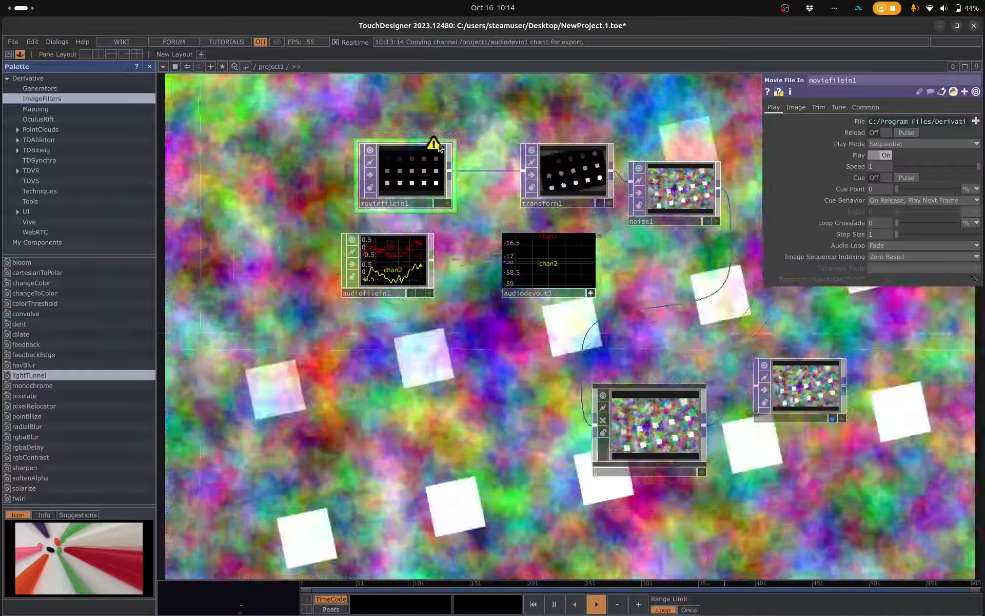
- Read the warning details of moviefilein1, pausing the timeline and dismissing the info popup
mouse_move(435, 146)
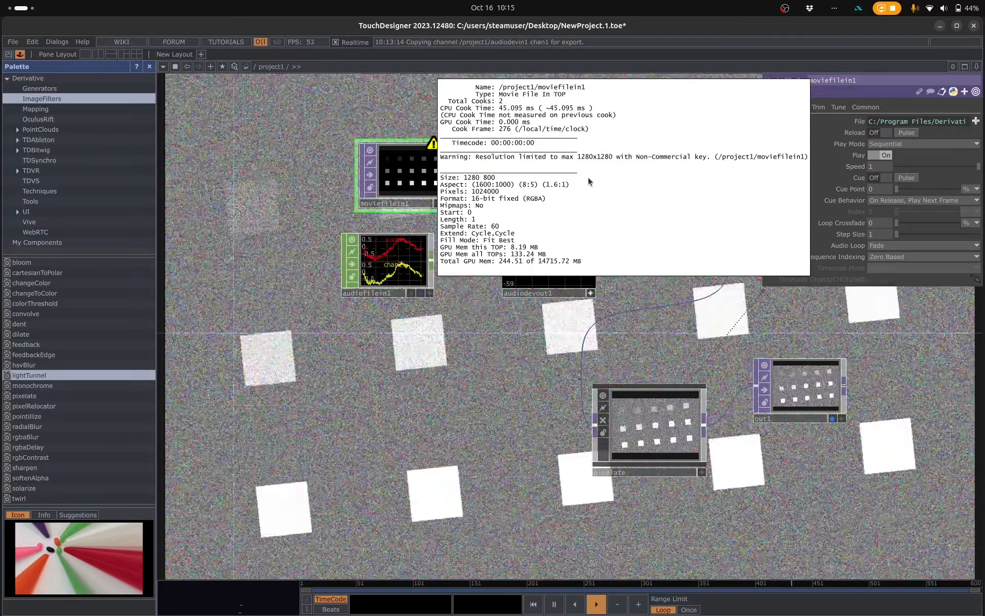
key(space)
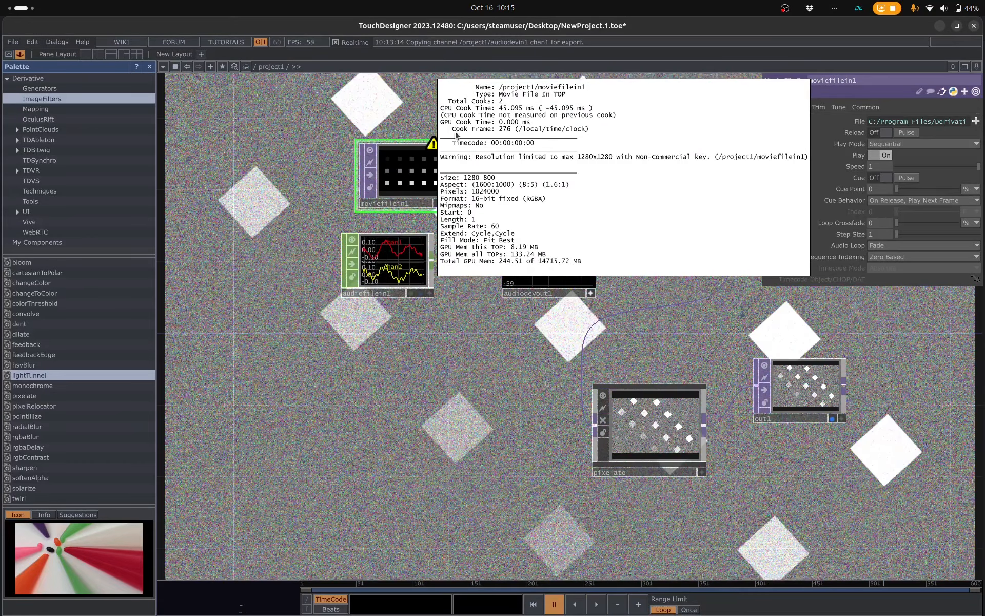
click(644, 126)
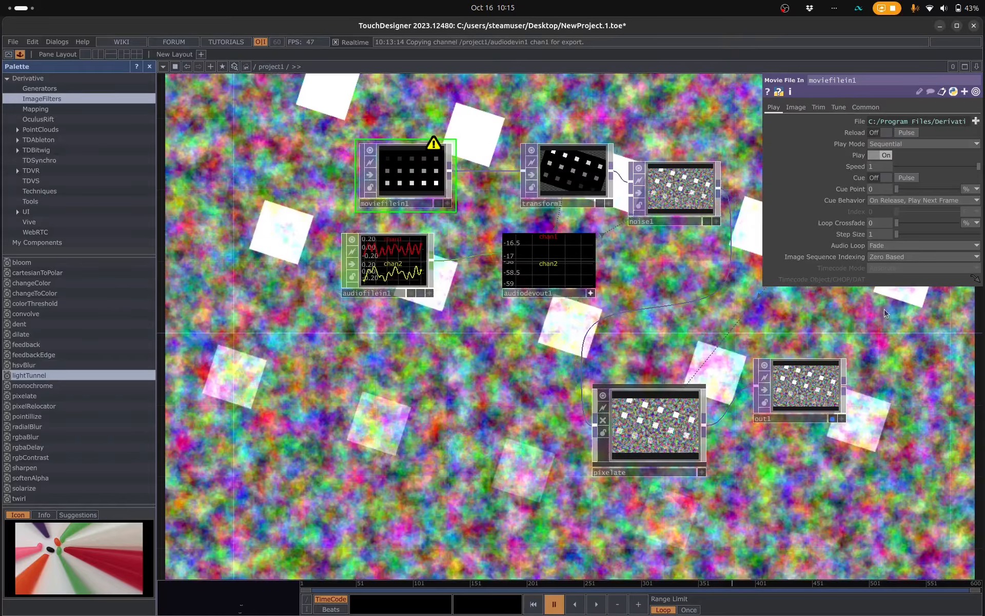
- Add a Window COMP in the empty network space beside out1
drag(769, 311, 381, 270)
key(Tab)
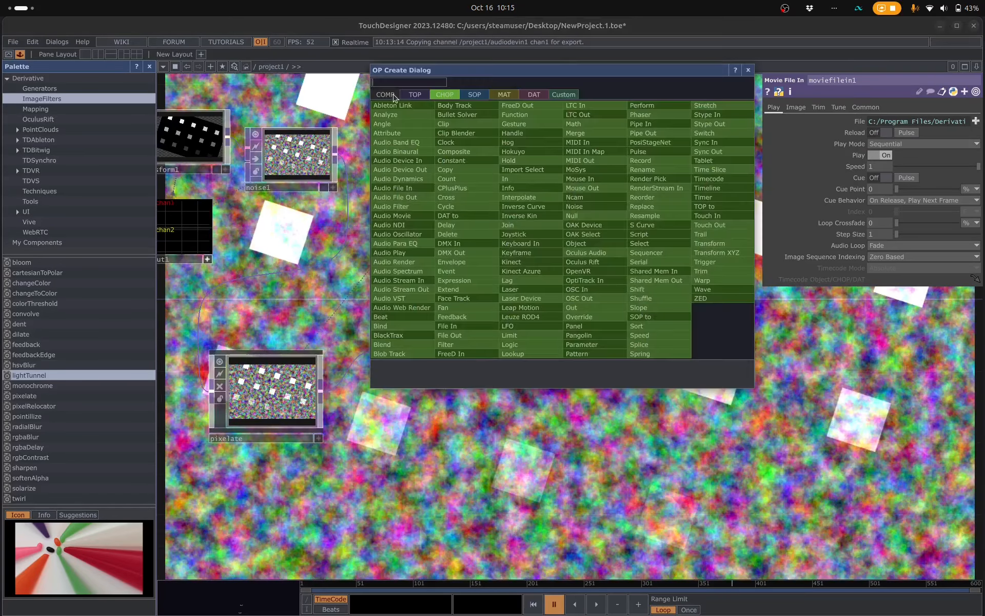
click(394, 97)
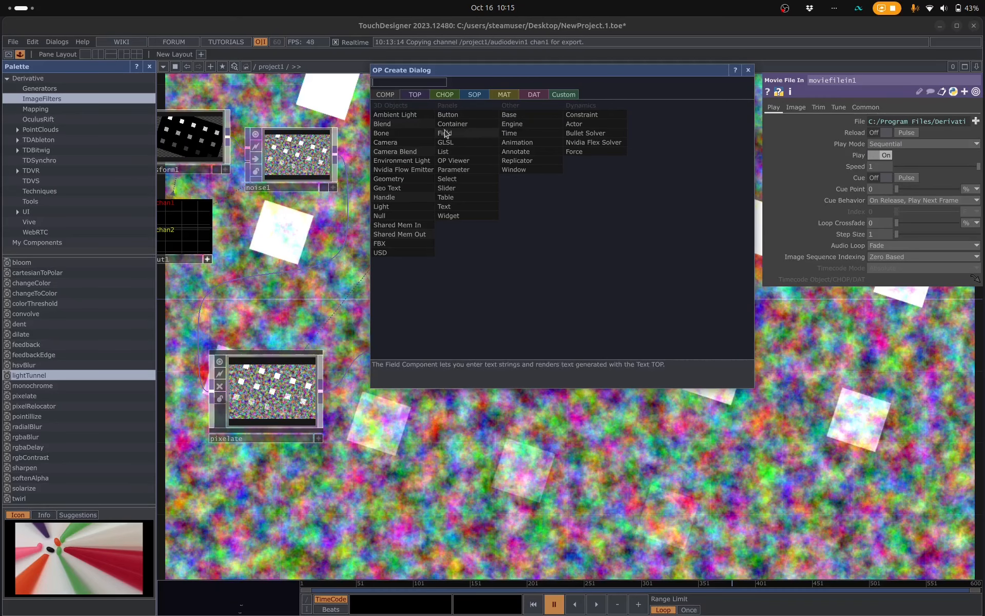
click(529, 169)
click(641, 332)
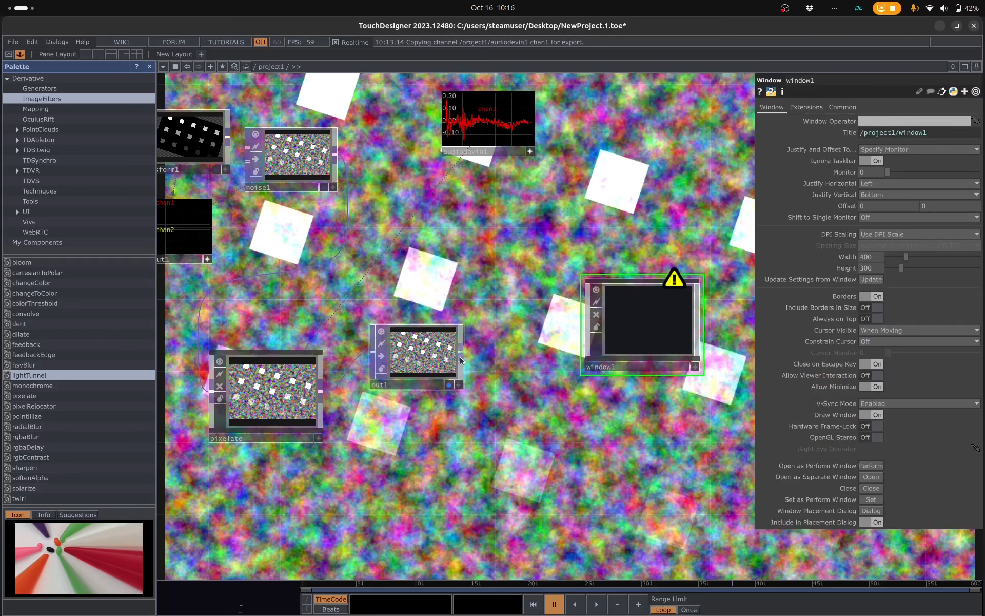
- Assign out1 as the Window Operator of window1
drag(461, 358, 640, 315)
drag(429, 352, 653, 318)
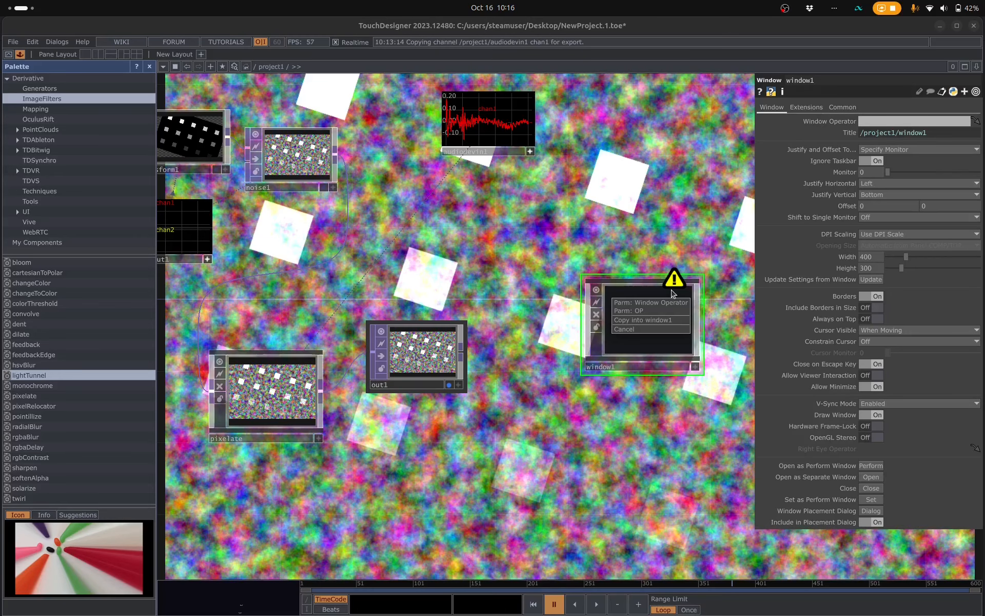
click(633, 303)
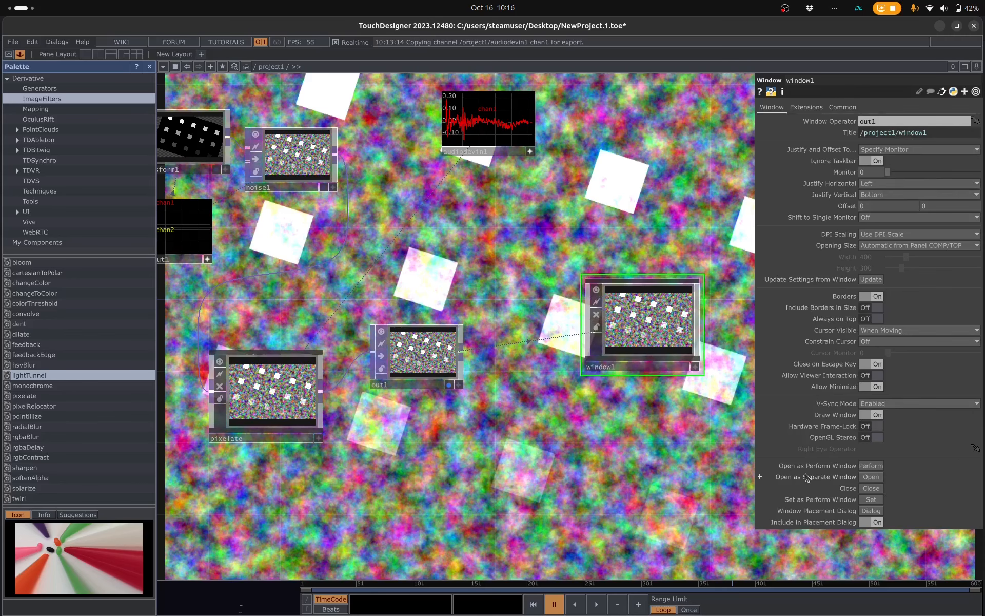
- Preview window1 as a separate window, reposition it over the network and close it
click(871, 477)
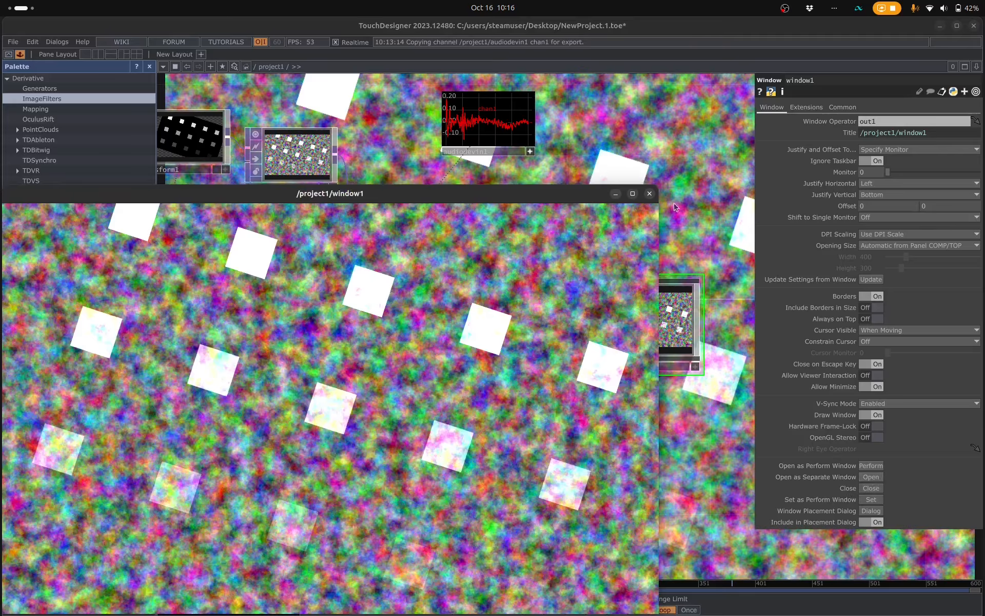
drag(547, 197, 569, 114)
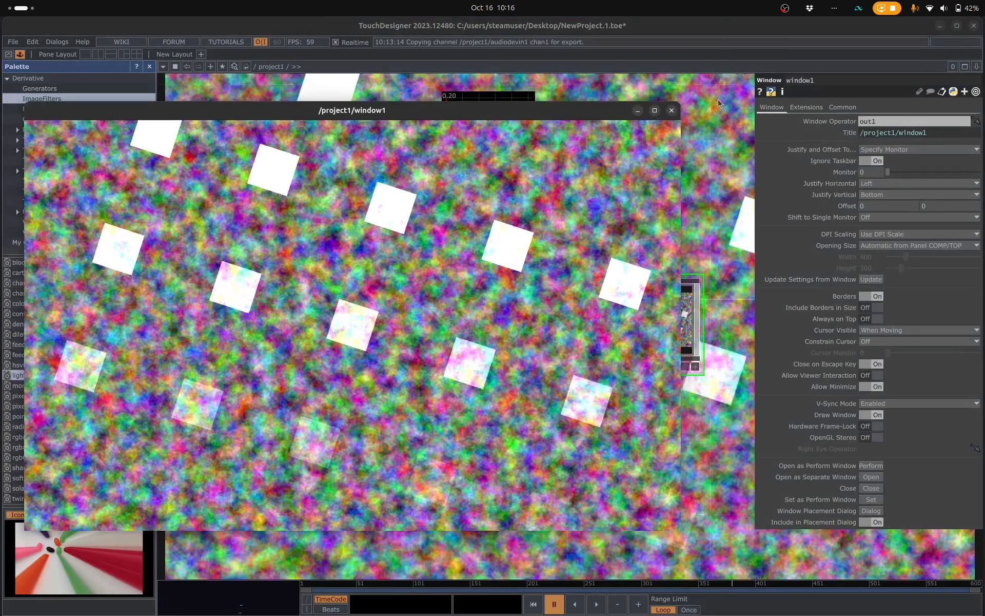
click(672, 111)
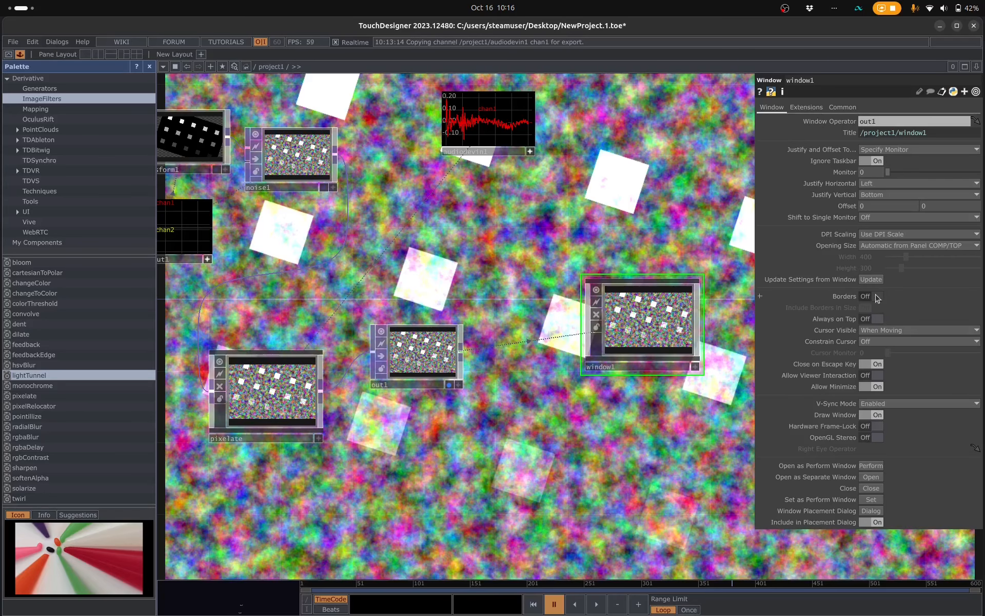
- Turn off the borders of window1 and open it as a separate window
click(871, 477)
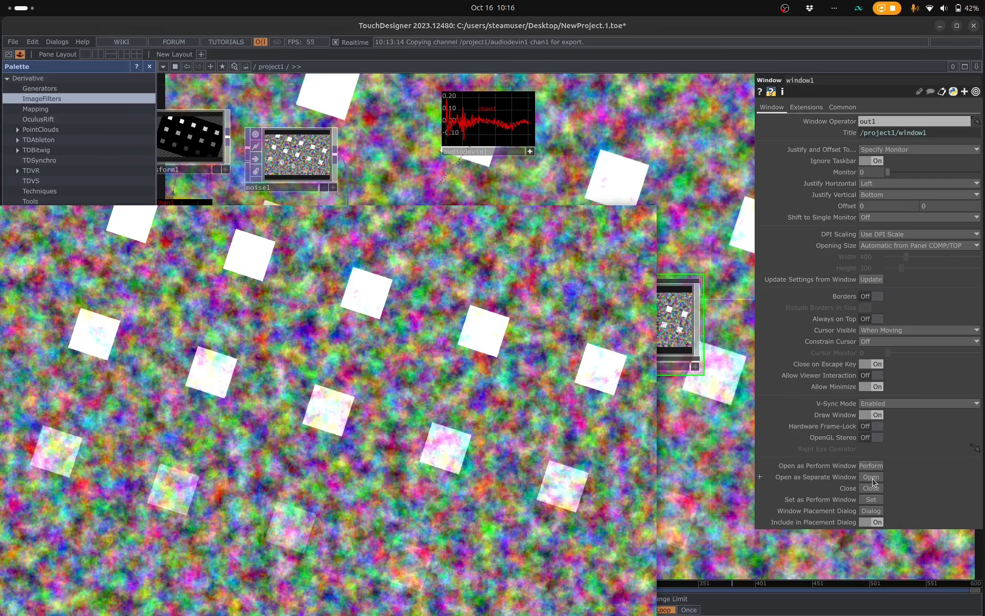
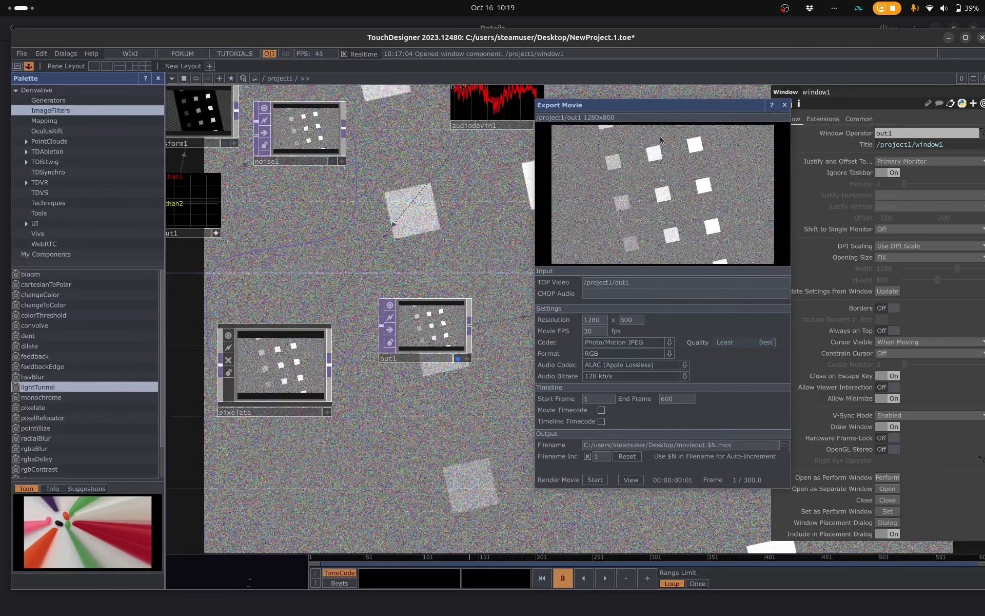
- Export out1 as a movie named test.mov in the Desktop folder
drag(684, 105, 625, 138)
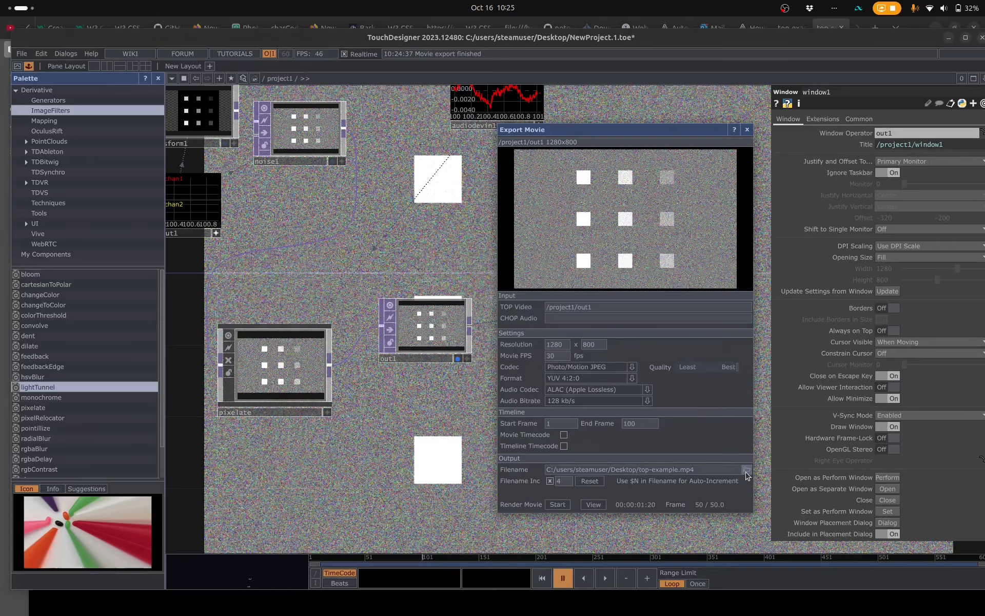
click(746, 470)
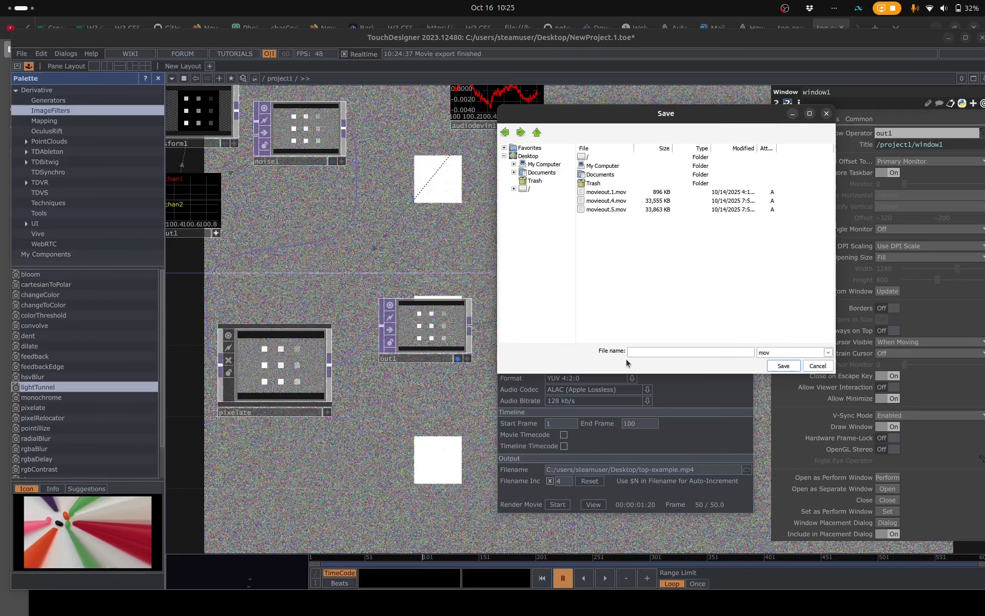
text(test)
click(783, 366)
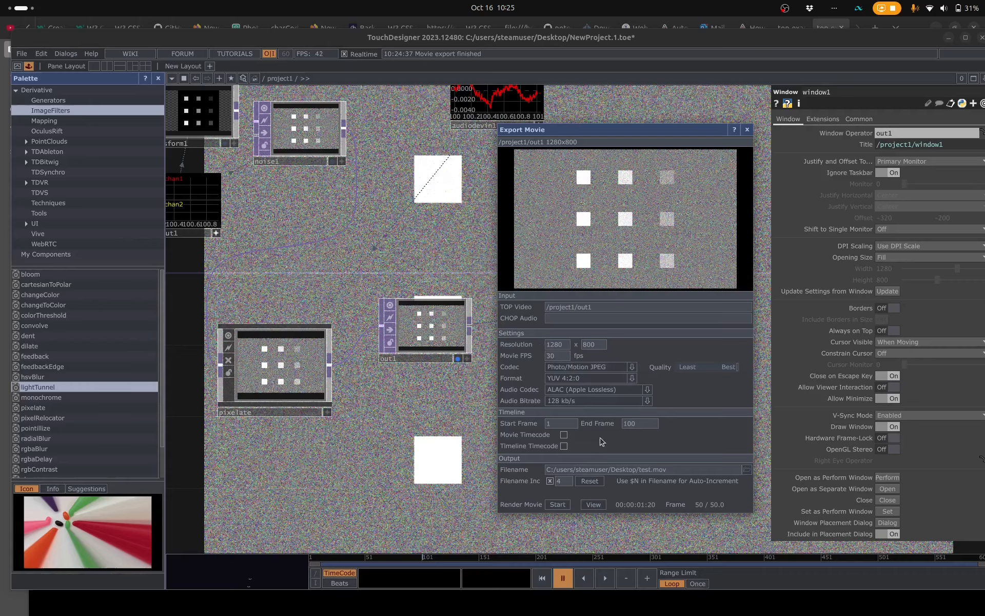
click(558, 504)
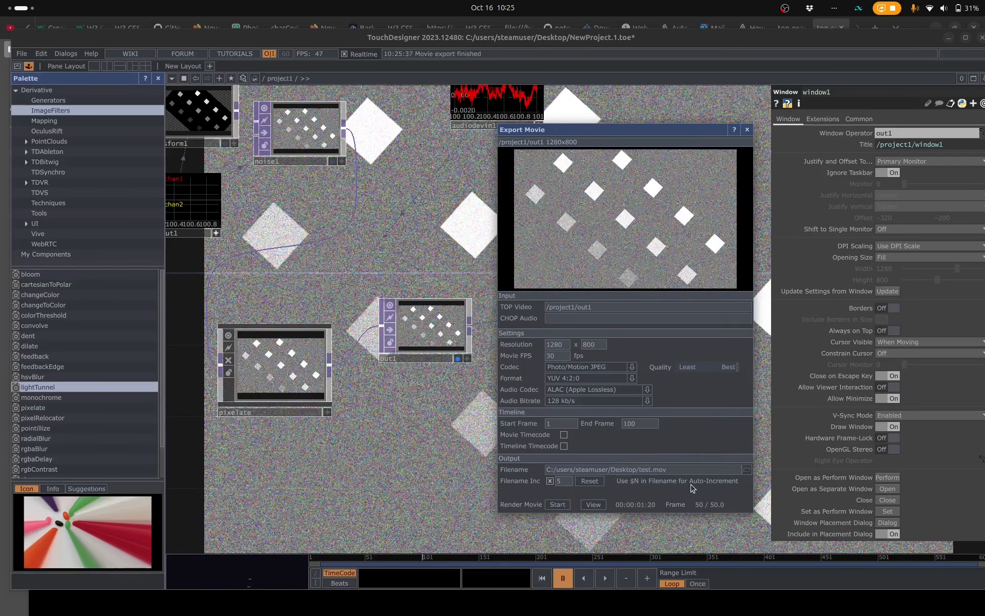
- Switch to the Files app, play the exported test.mov from the project's Desktop folder, close the player and return to TouchDesigner
key(alt+Tab)
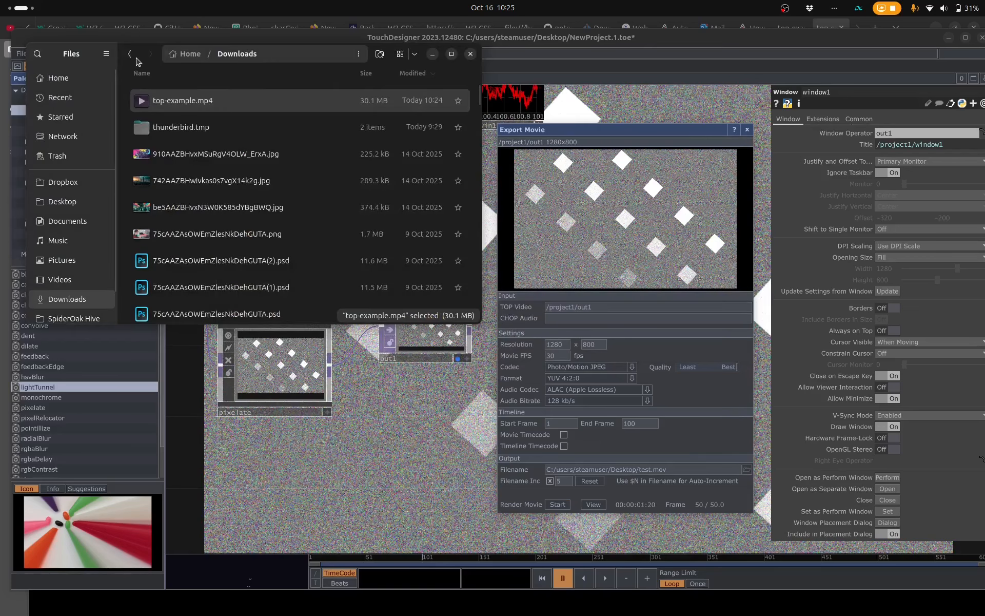
click(135, 57)
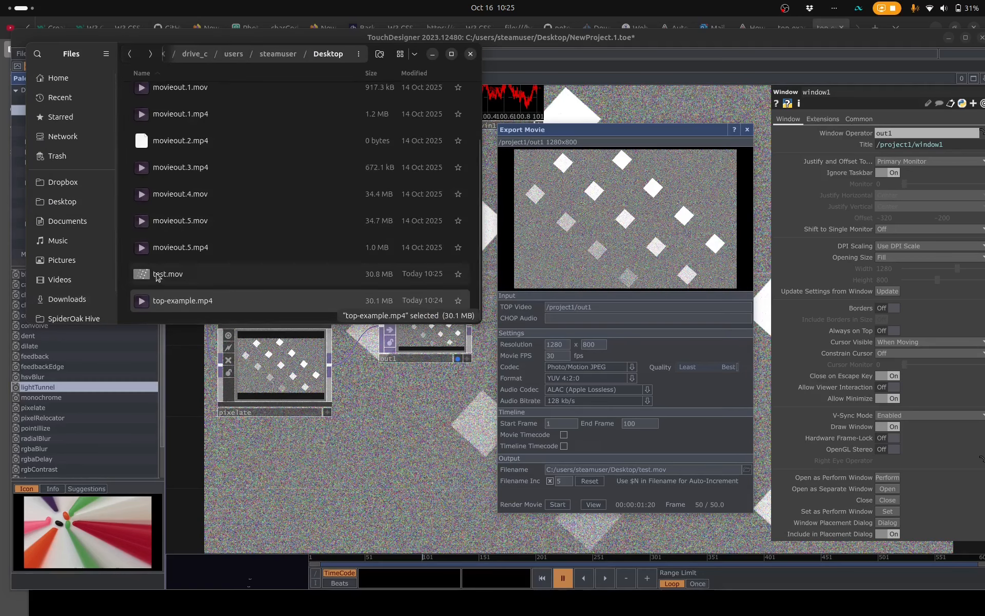
click(160, 275)
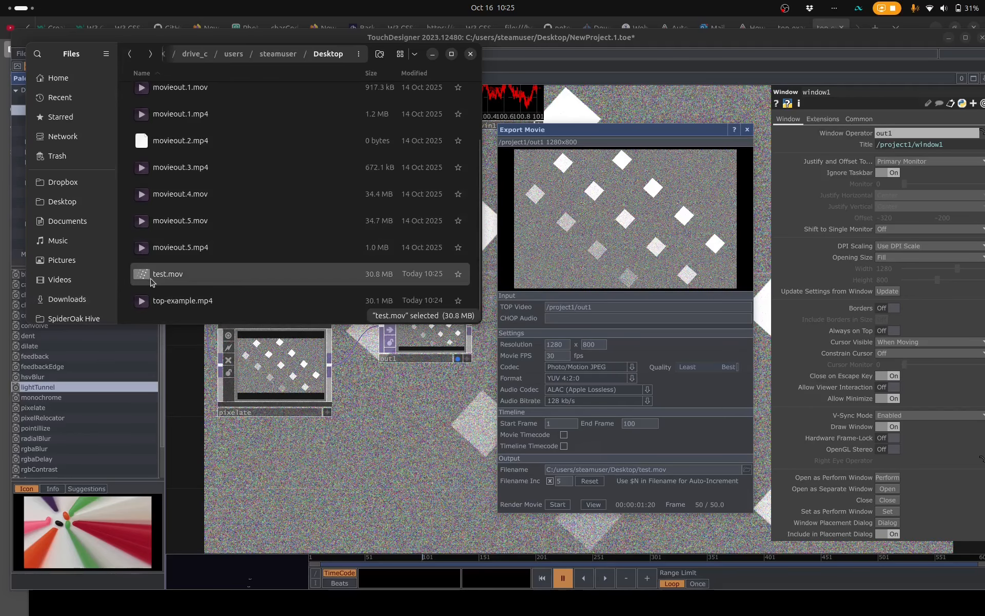
right_click(157, 278)
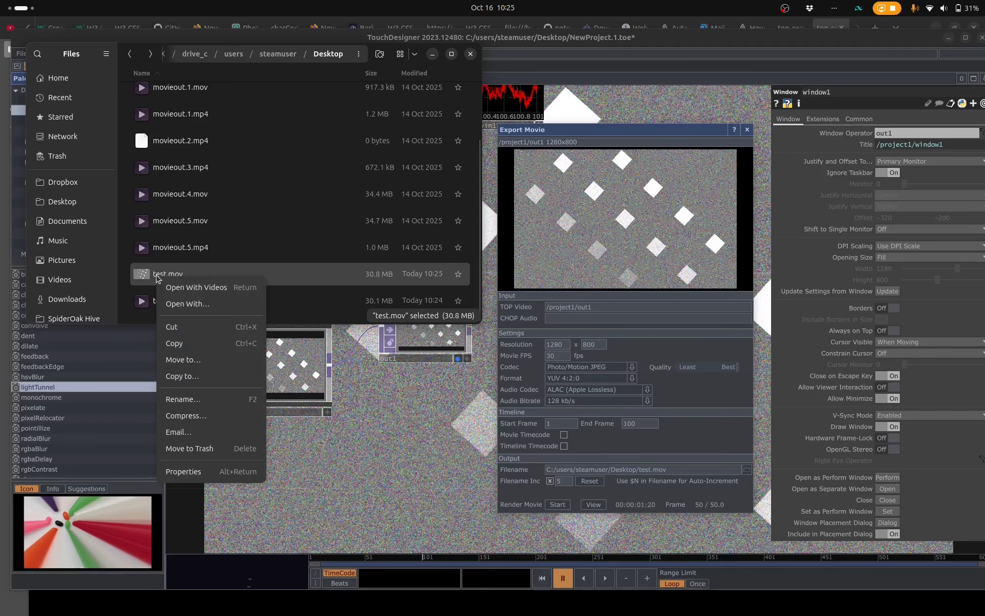
key(Escape)
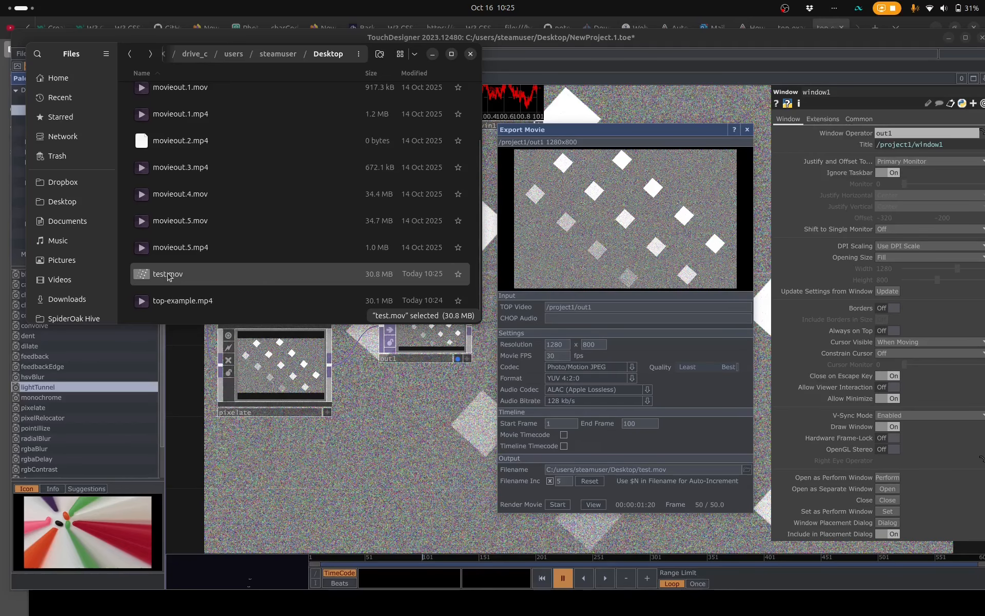
double_click(167, 276)
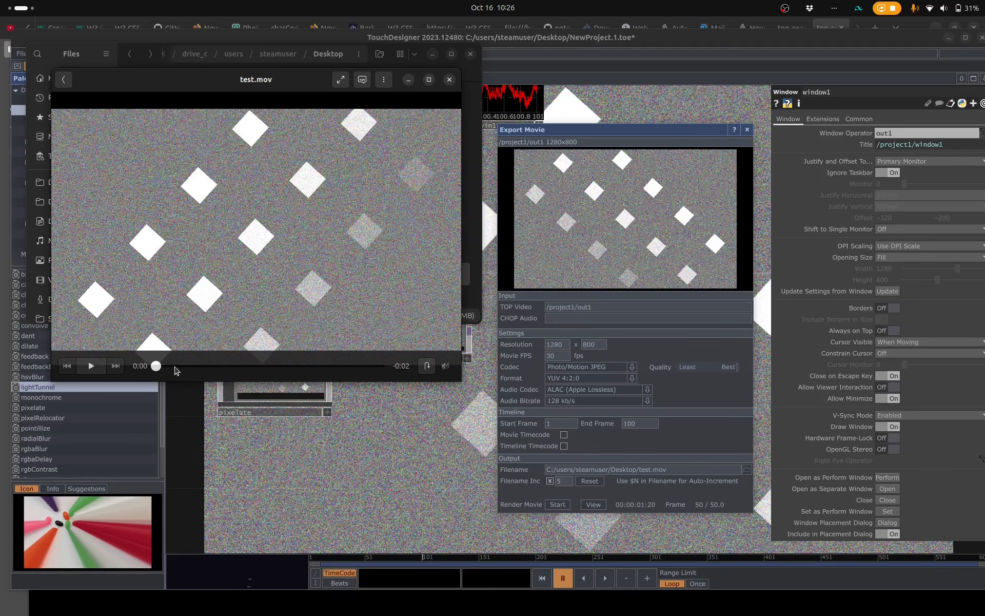
click(100, 364)
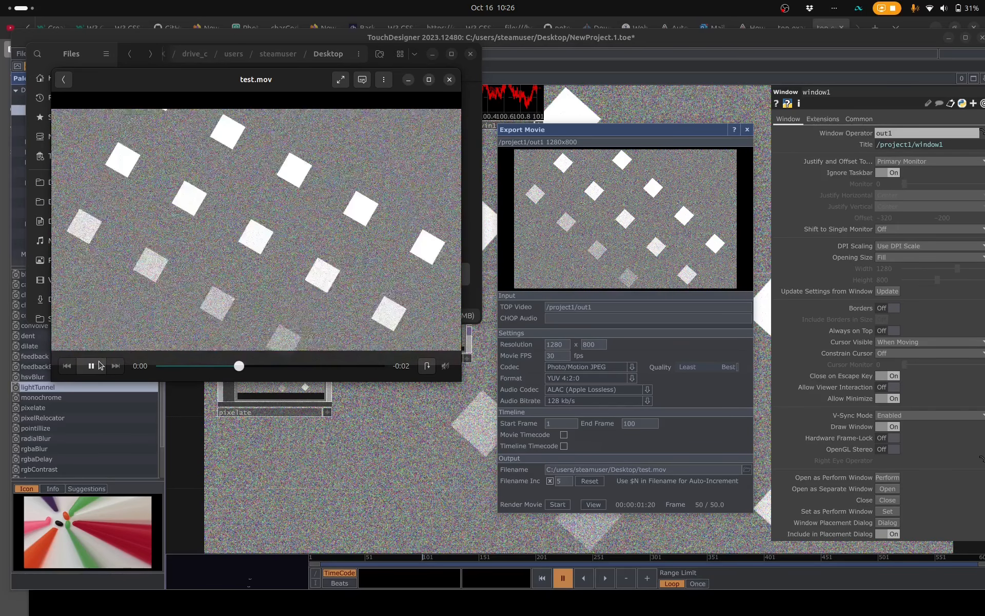
click(449, 79)
click(648, 41)
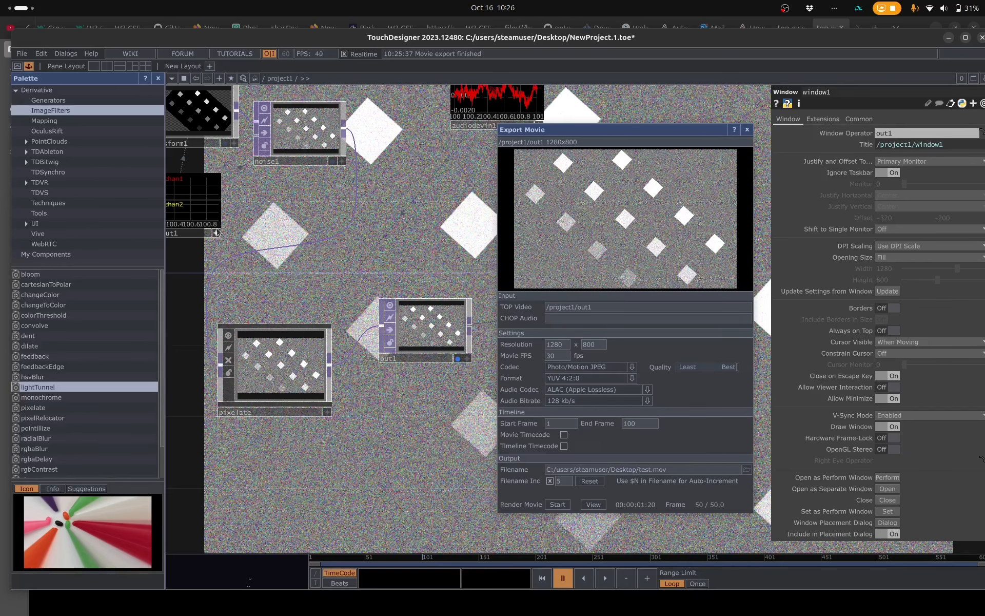
- Assign audiodevout1 as the CHOP Audio of the movie export and render it again, replacing test.mov
key(space)
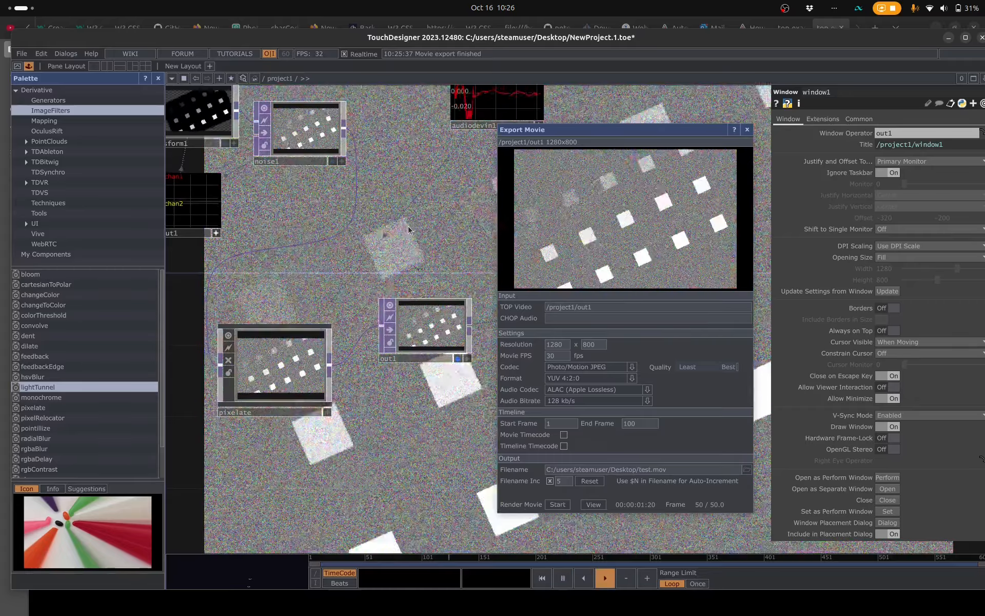
key(space)
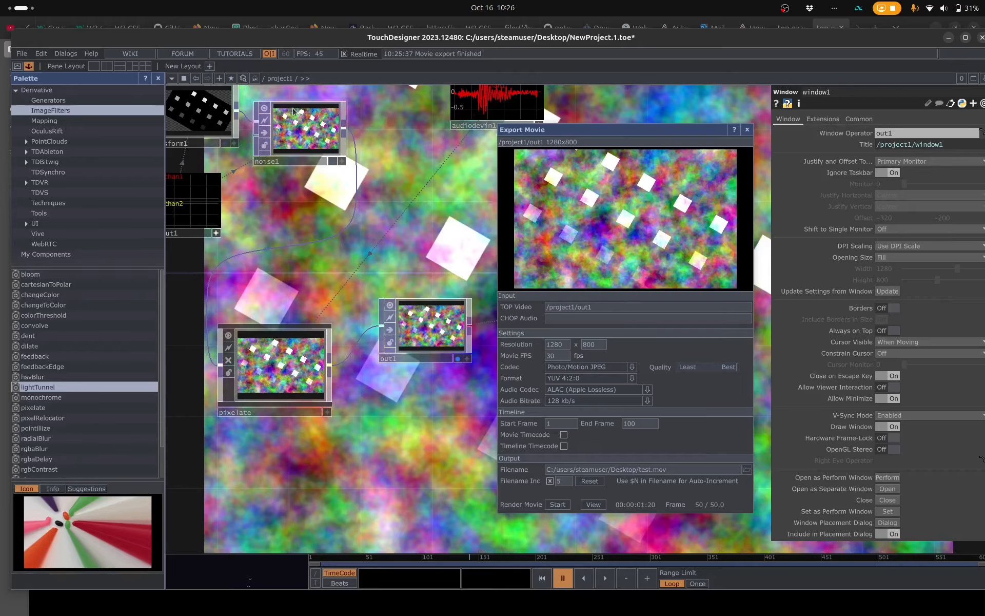
drag(397, 418, 605, 492)
mouse_move(266, 354)
mouse_down()
mouse_move(314, 343)
mouse_move(325, 364)
mouse_move(250, 348)
mouse_move(259, 348)
mouse_up()
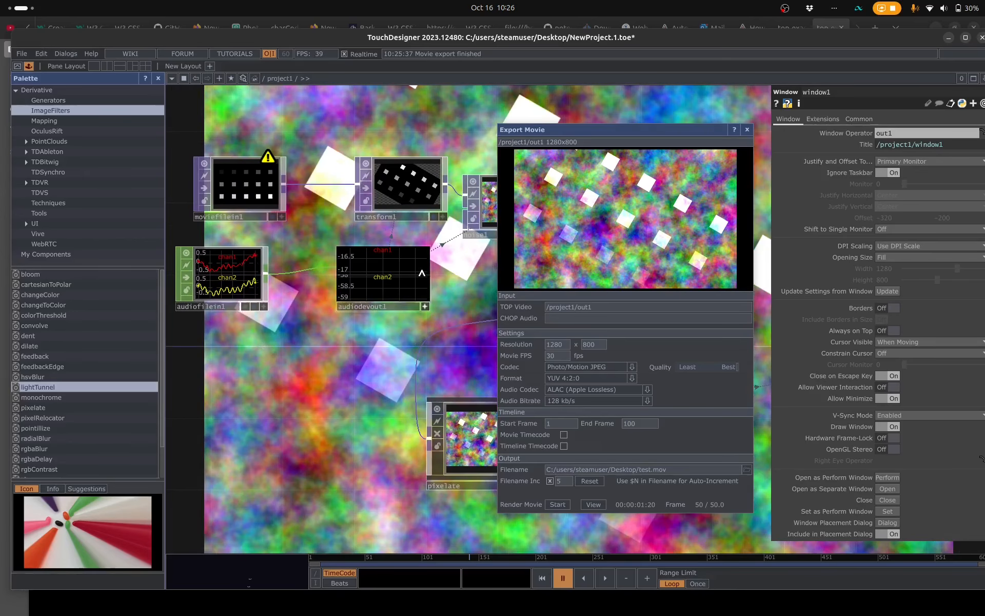
click(425, 307)
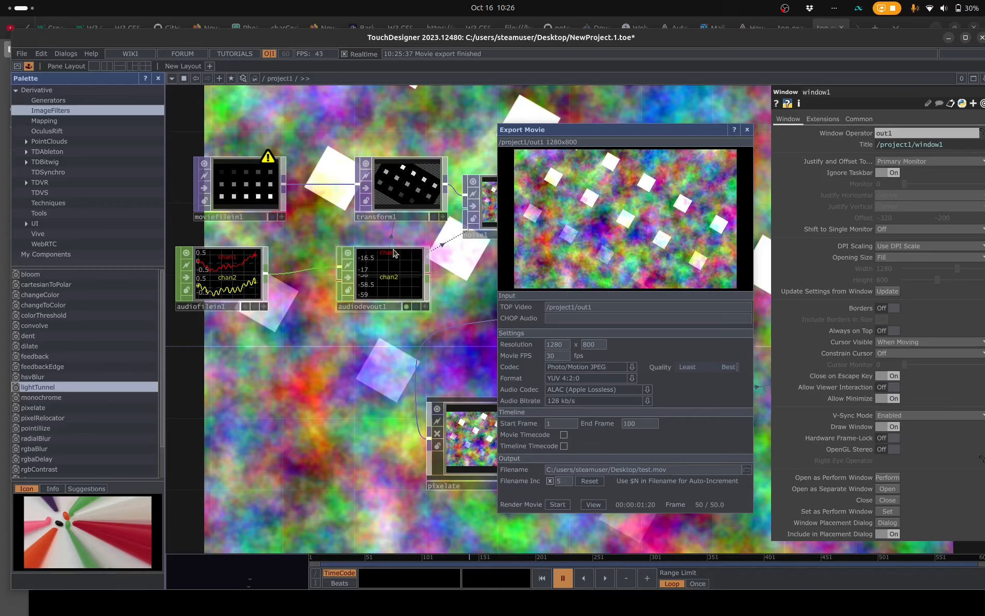
drag(394, 253, 572, 323)
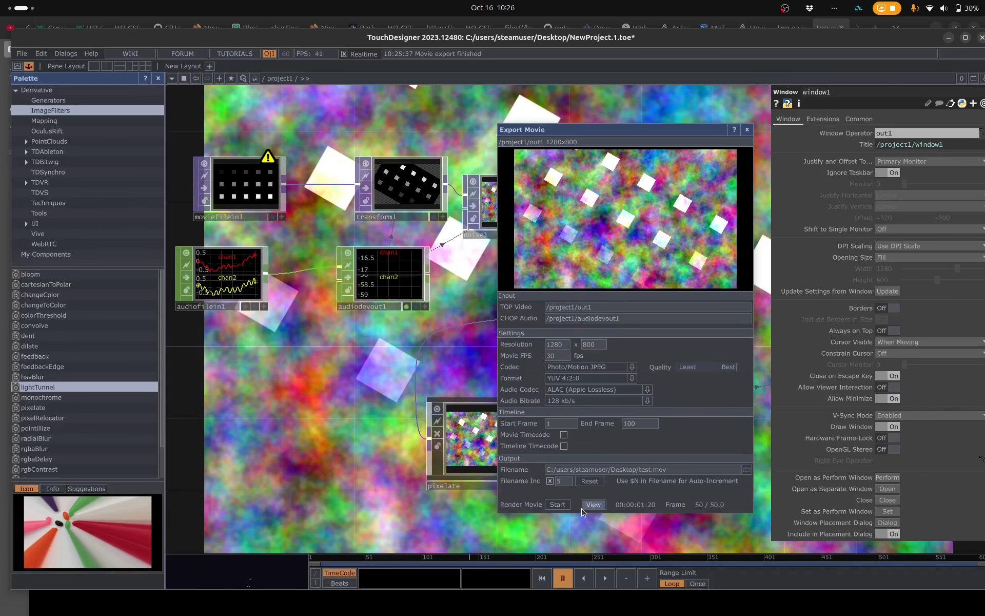
click(558, 505)
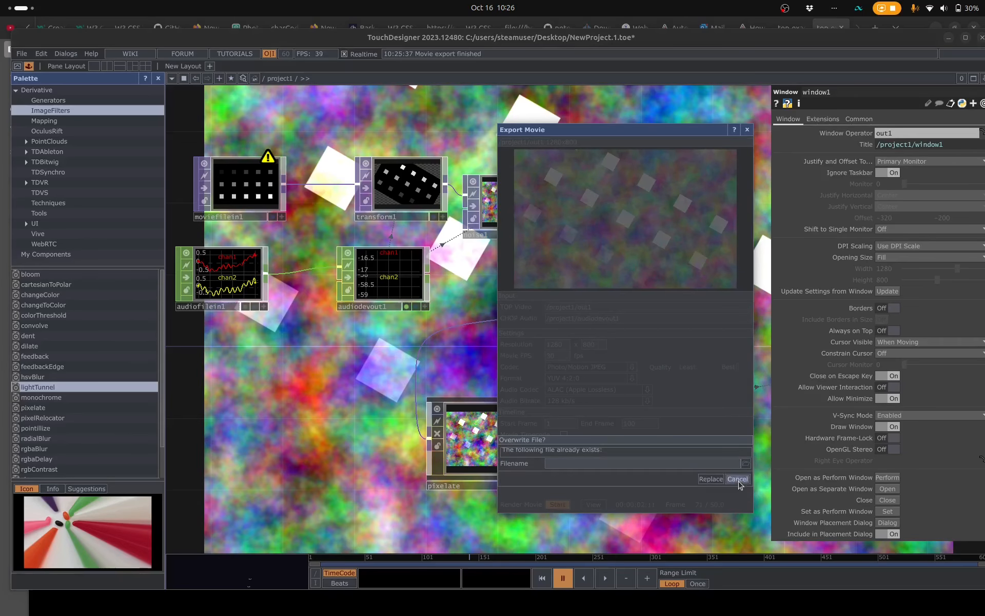
click(711, 479)
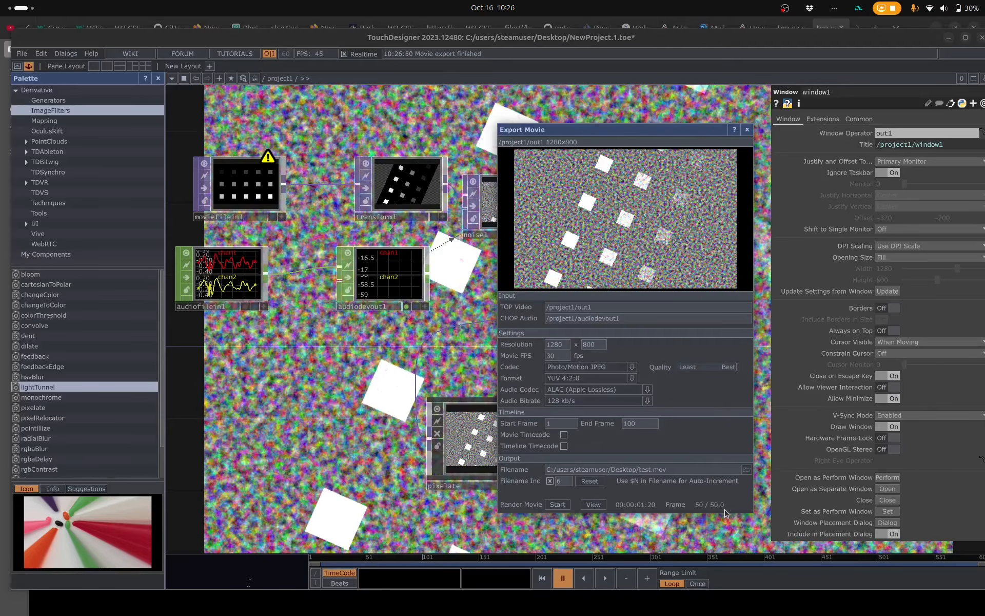
- Switch to the Files app, replay test.mov with the player volume raised to check its sound, and return to TouchDesigner
key(alt+Tab)
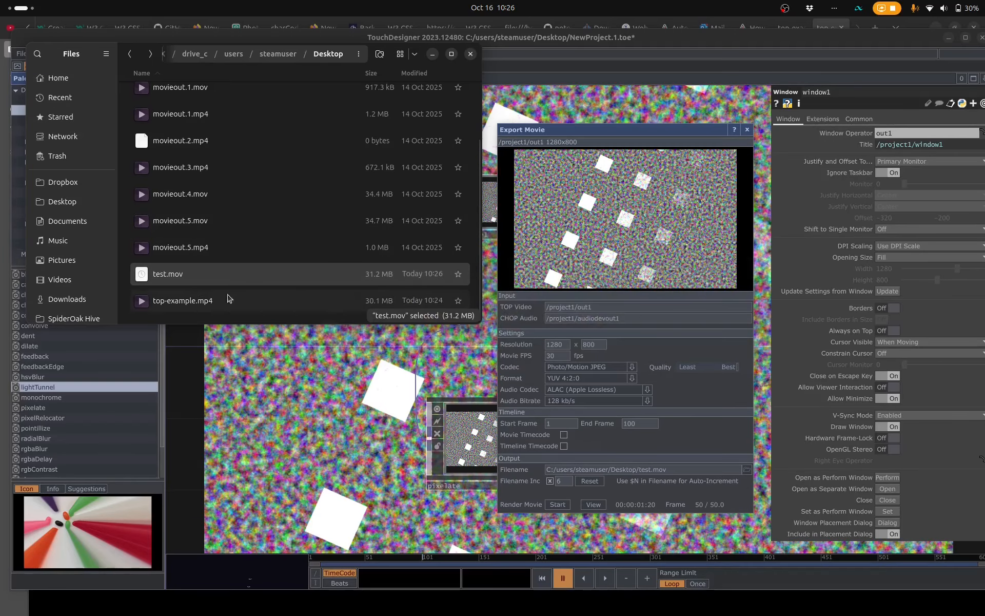
click(198, 245)
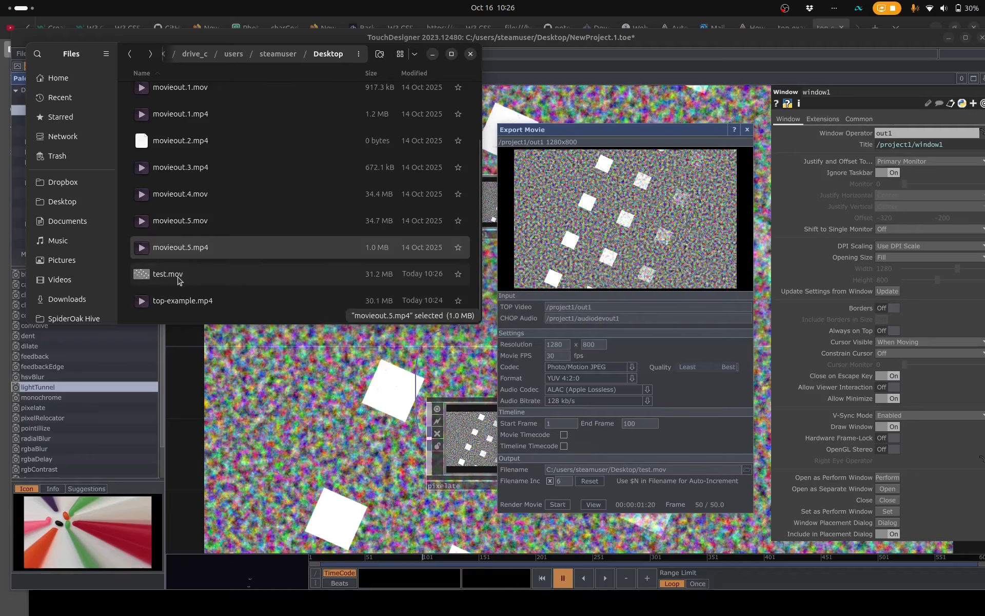
click(179, 277)
double_click(181, 278)
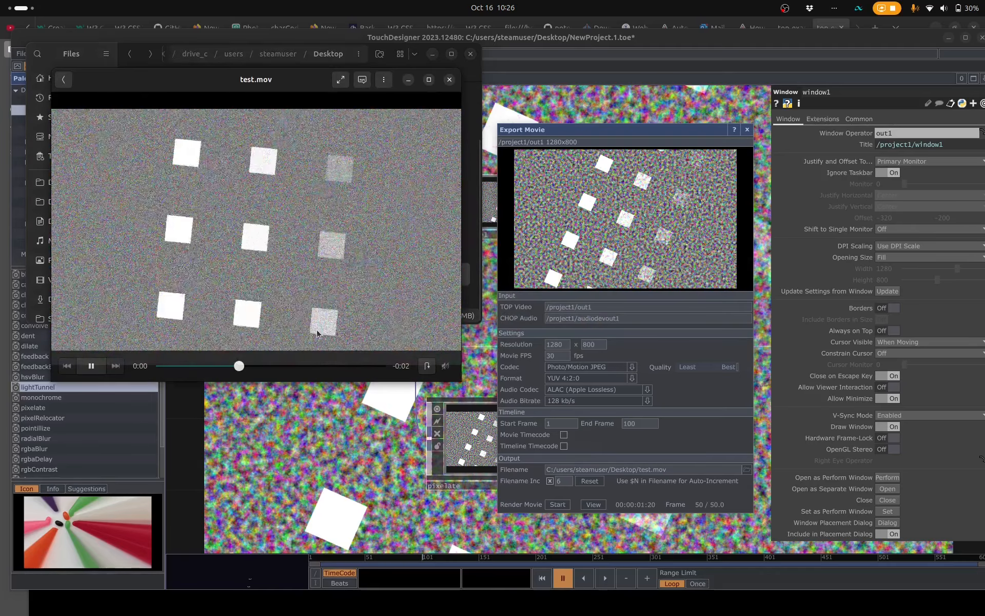
click(447, 370)
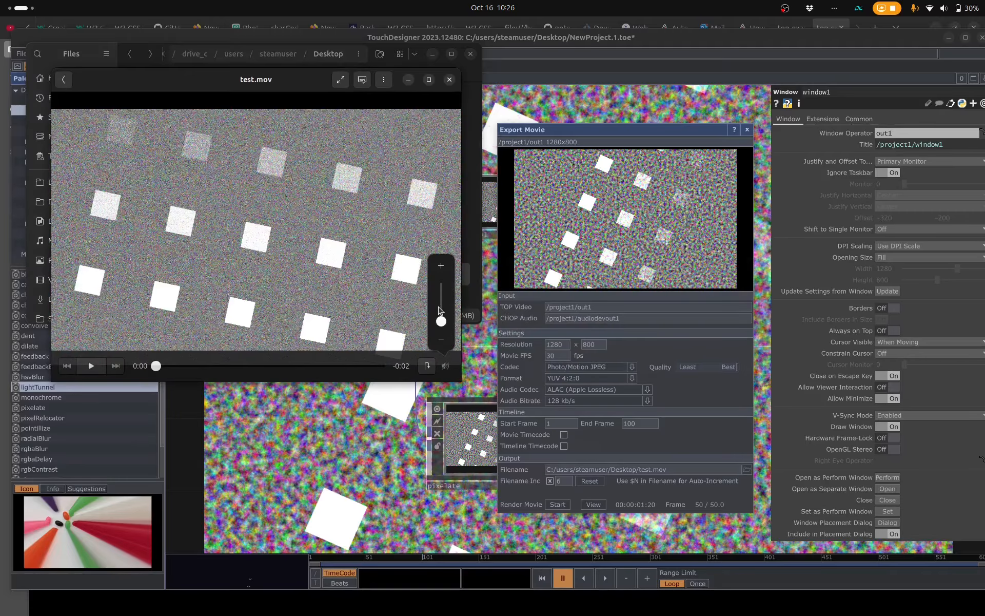
click(439, 310)
click(91, 365)
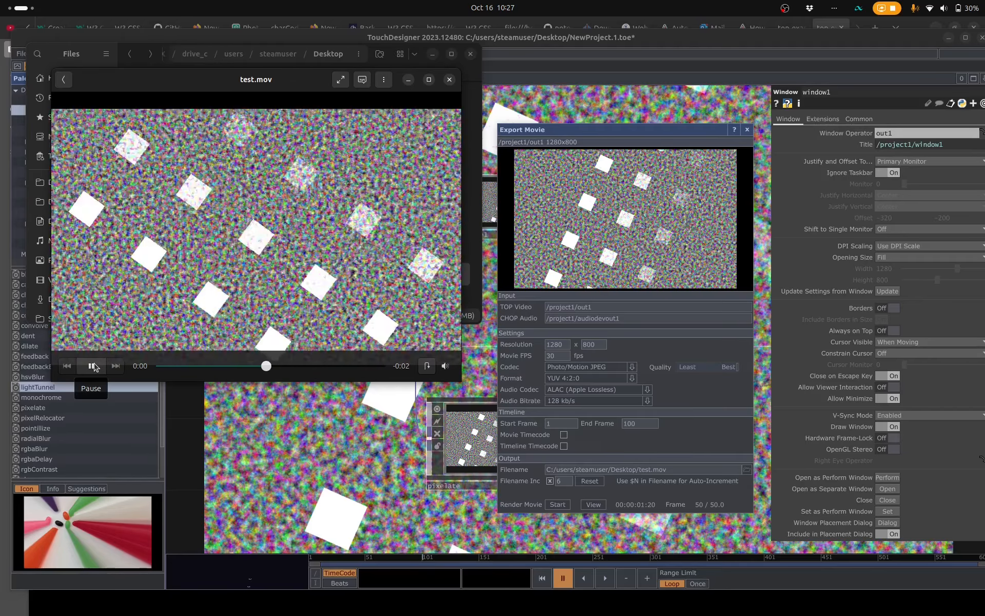
click(643, 140)
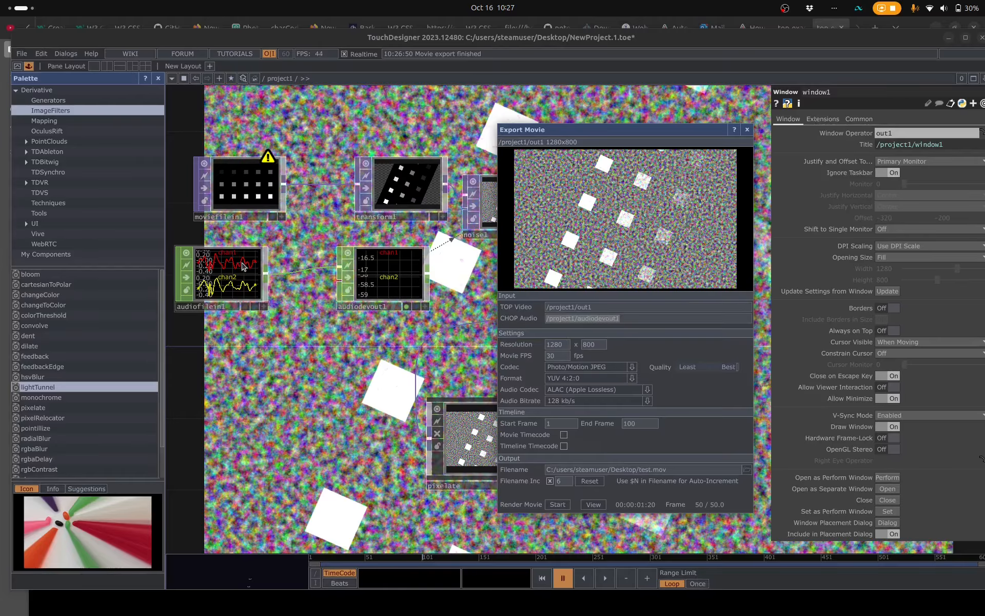
- Replace the export's CHOP Audio with audiofilein1 and render the movie again over test.mov
click(643, 318)
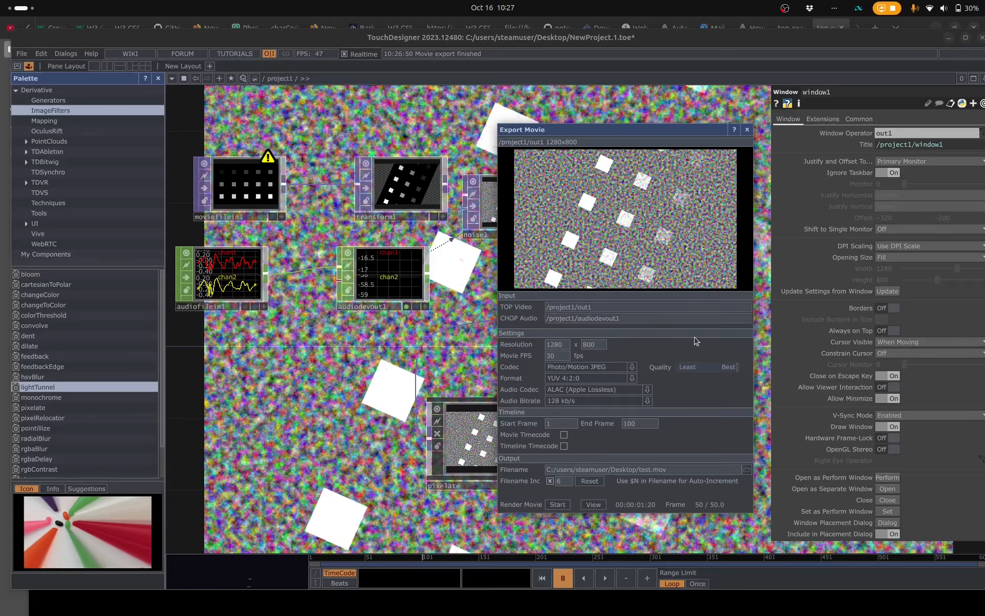
key(ctrl+a)
key(BackSpace)
drag(257, 251, 564, 320)
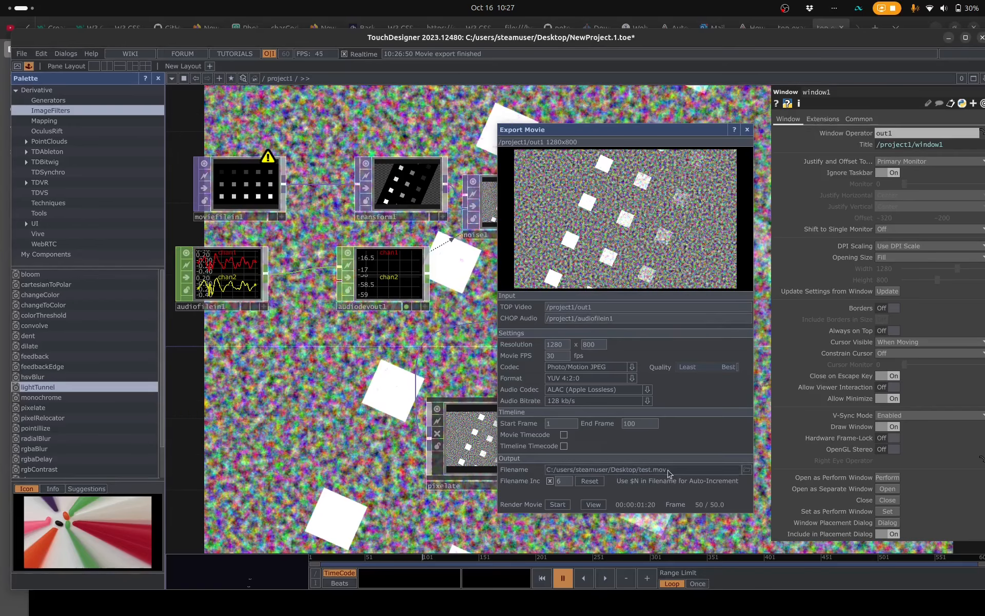
click(557, 504)
click(711, 479)
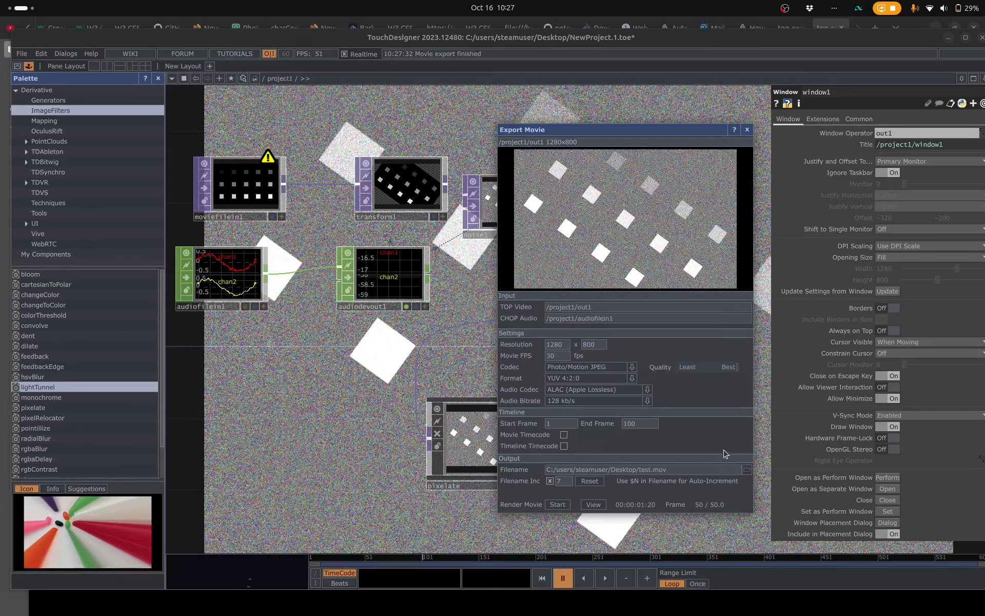
- Play the test.mov rendered with audiofilein1 from the Files app to check its audio, and return to TouchDesigner
key(alt+Tab)
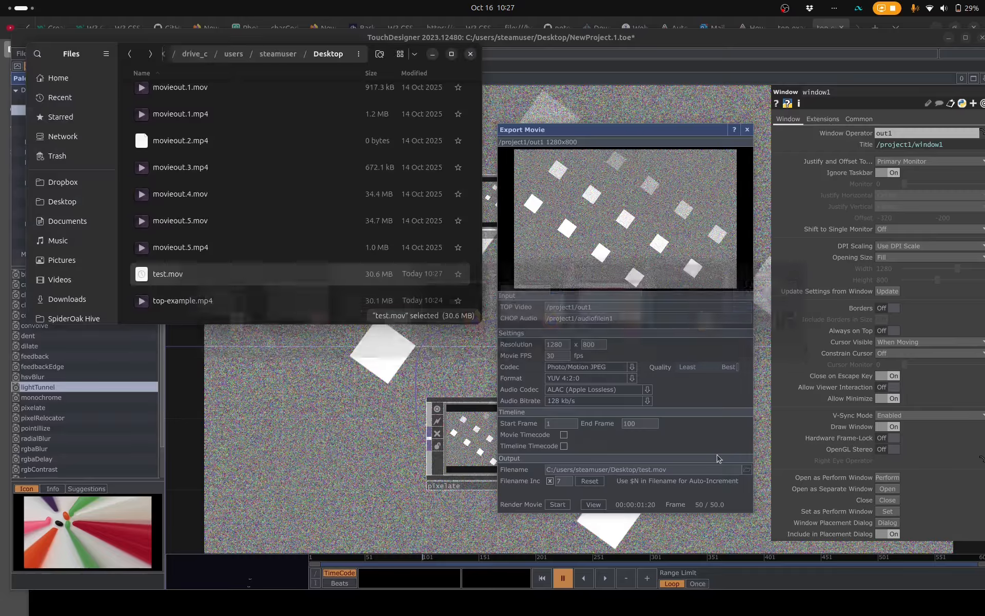
double_click(189, 279)
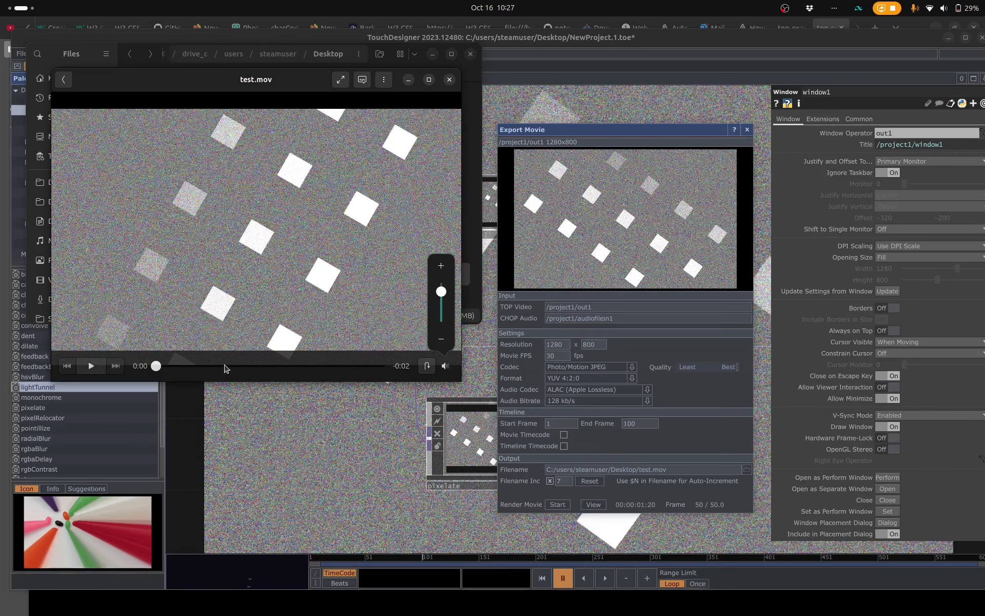
click(91, 366)
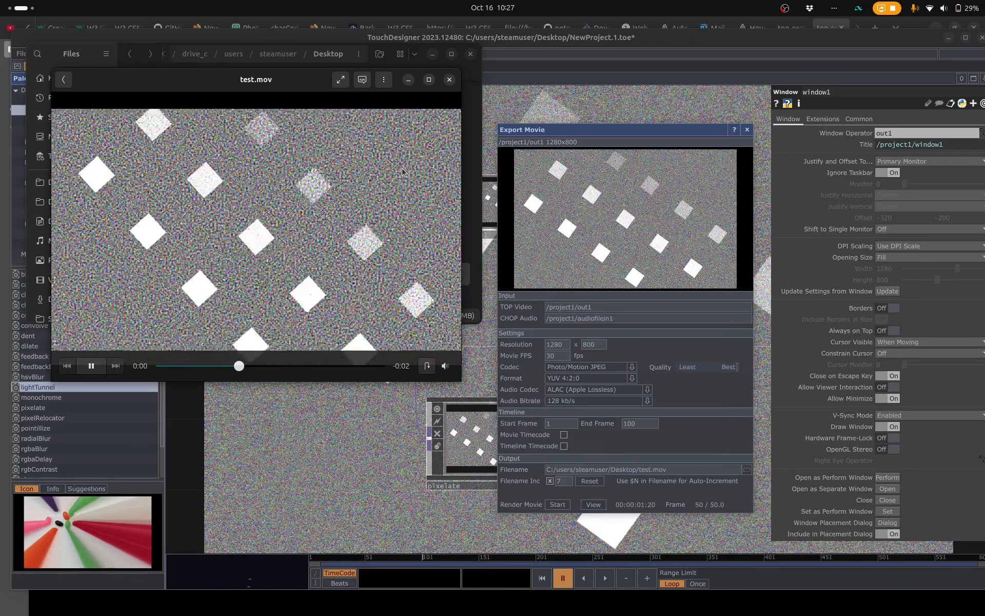
click(711, 397)
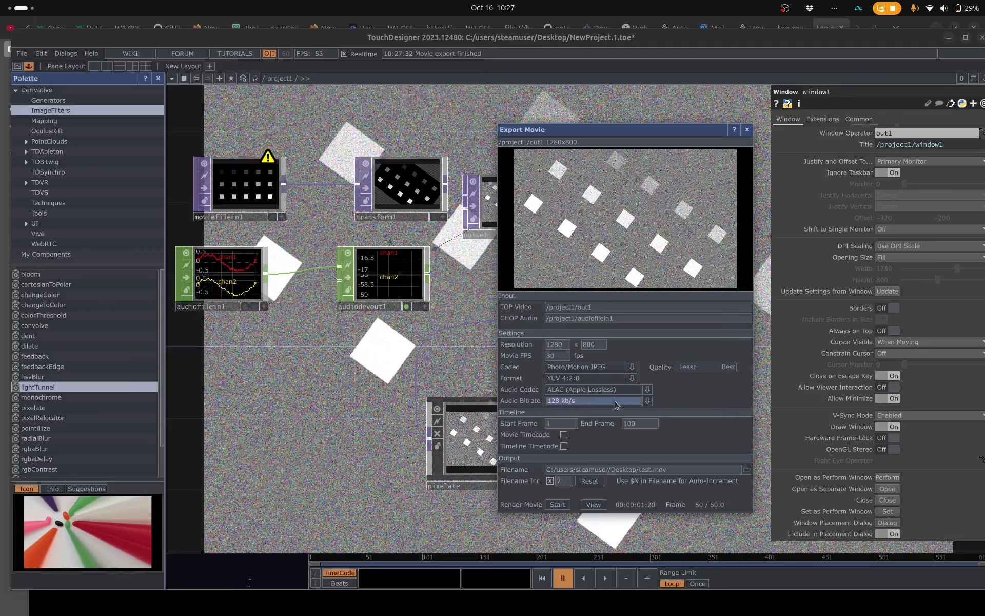
- Set the export's audio codec to MP3 and render the movie again, replacing the existing test.mov
click(647, 390)
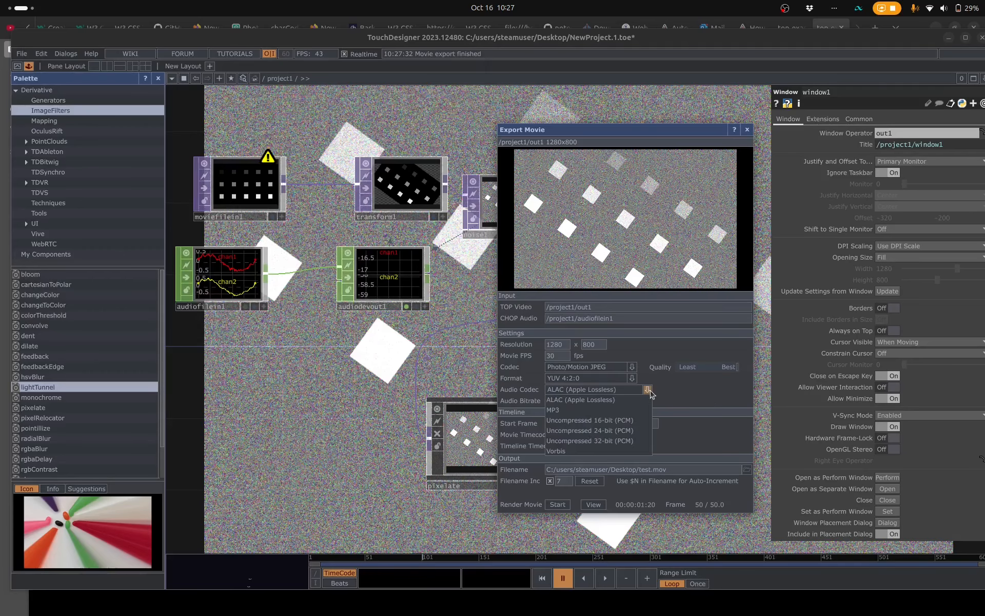
click(564, 409)
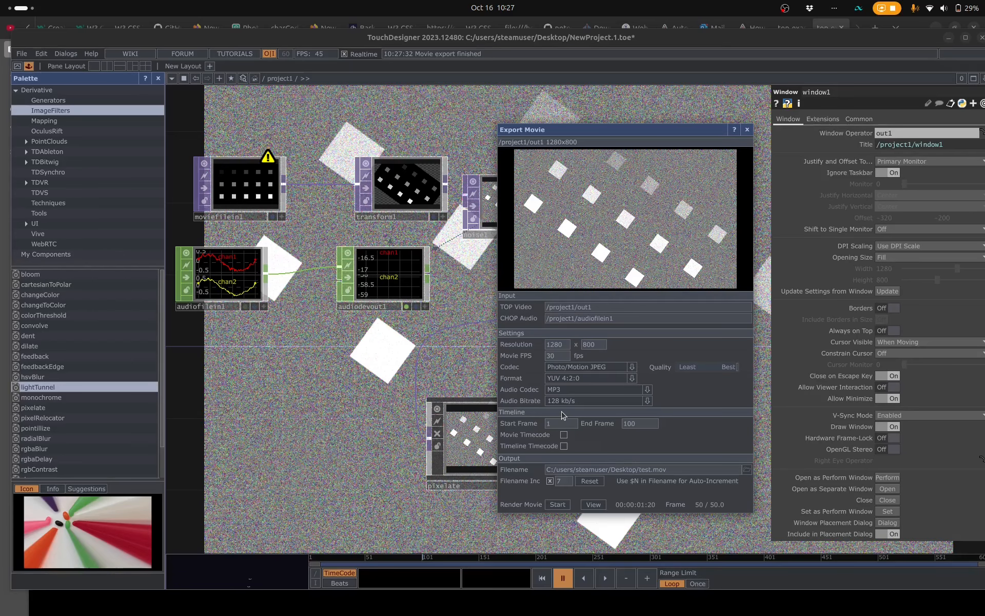
click(558, 504)
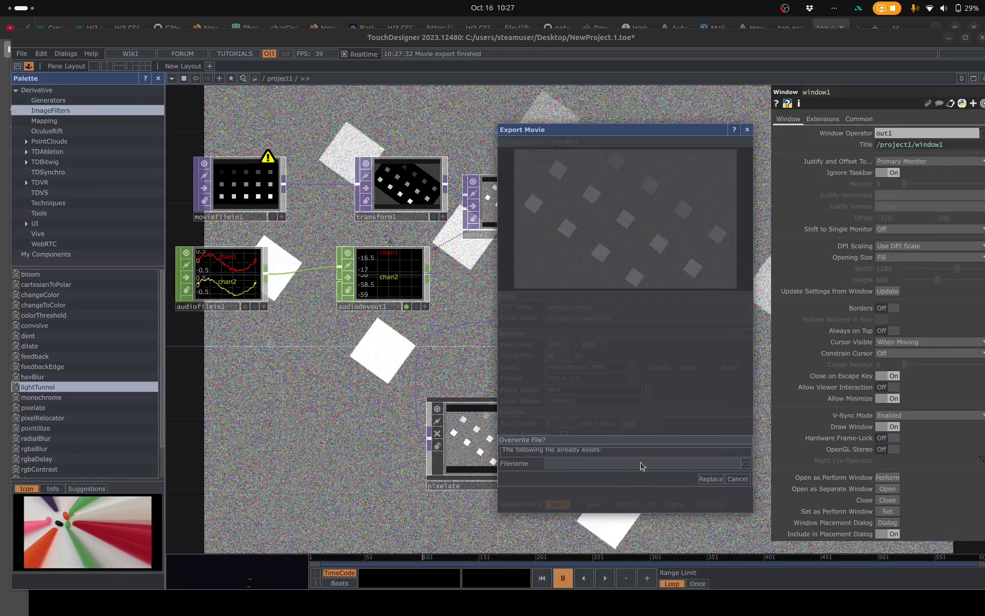
click(710, 479)
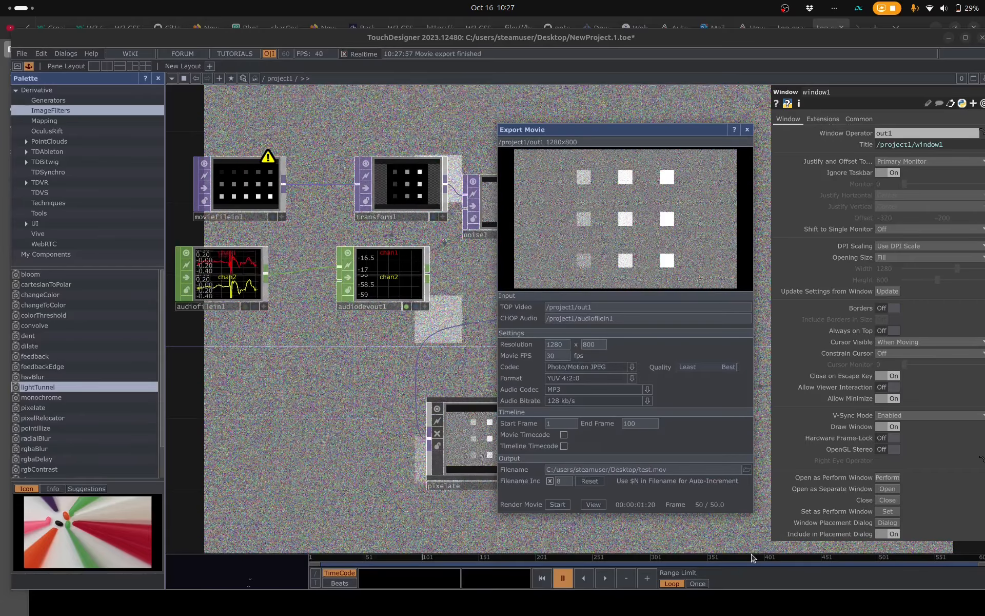
- Play the test.mov rendered with MP3 audio from the Files app to check its sound, and replay it
click(593, 504)
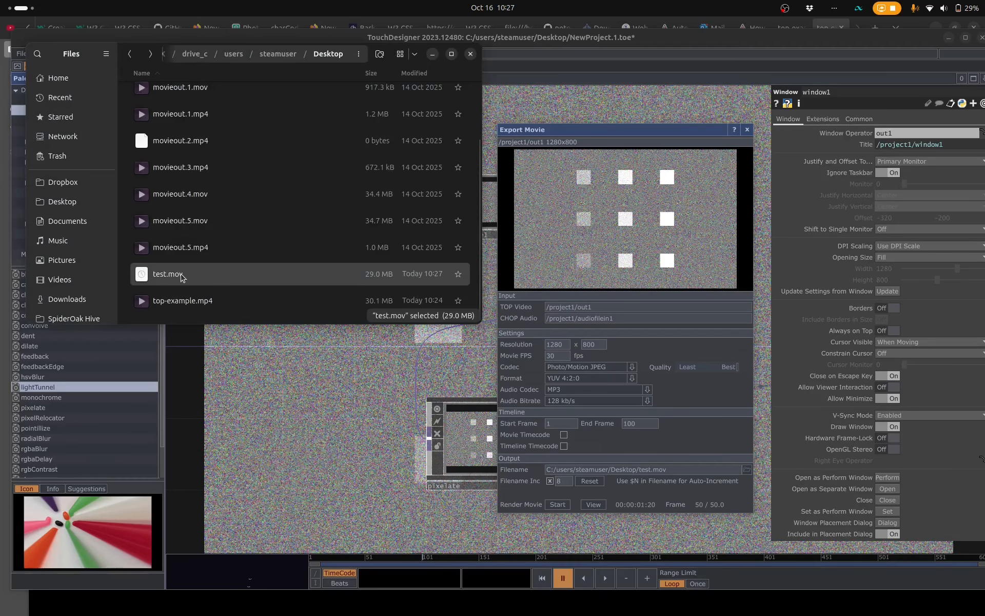
double_click(232, 275)
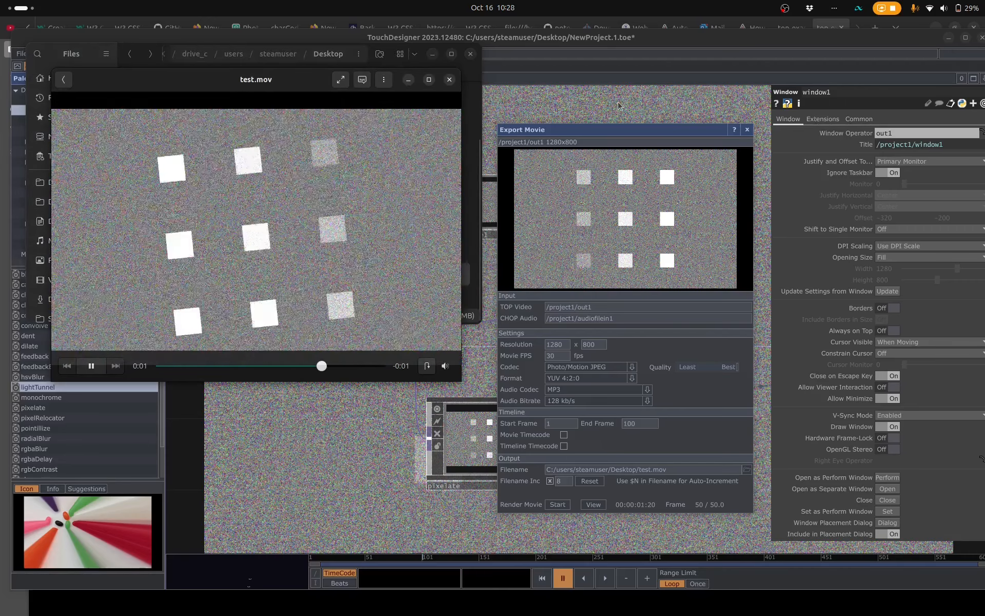
click(91, 365)
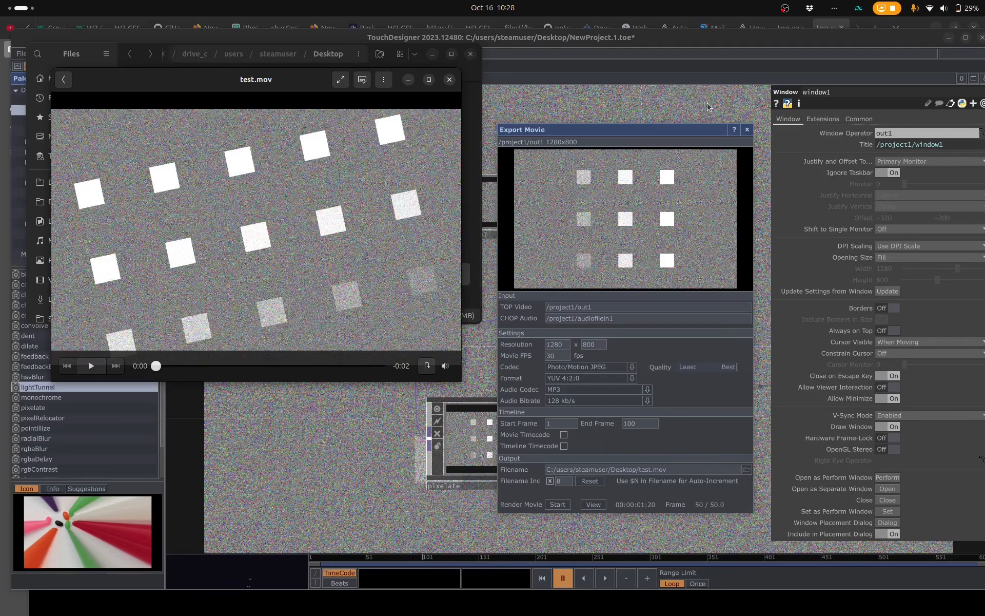
- Return to TouchDesigner and move the Export Movie dialog aside to view the network behind it, leaving the dialog over the network's centre
drag(690, 134, 822, 82)
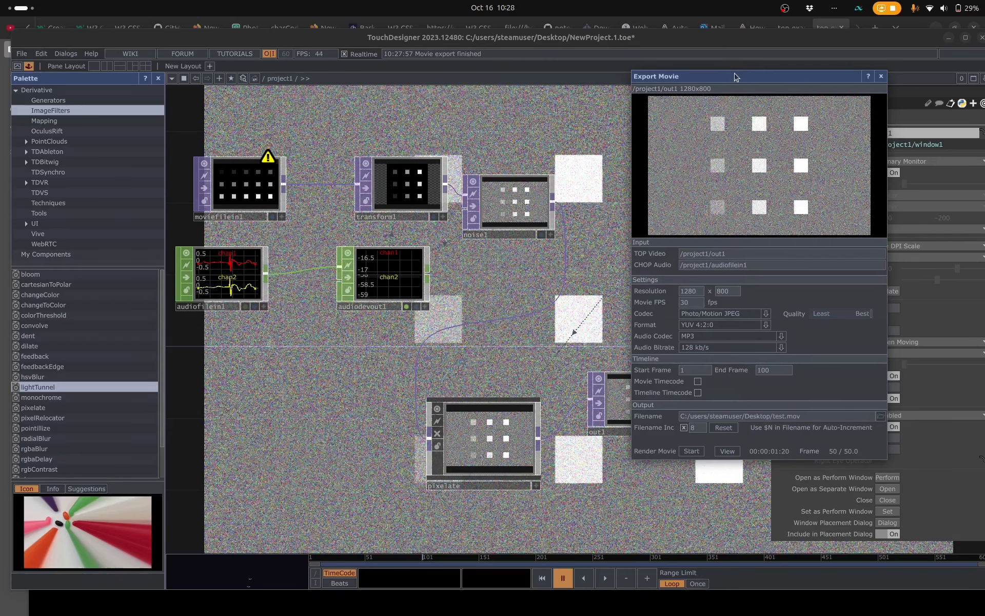
drag(736, 76, 516, 75)
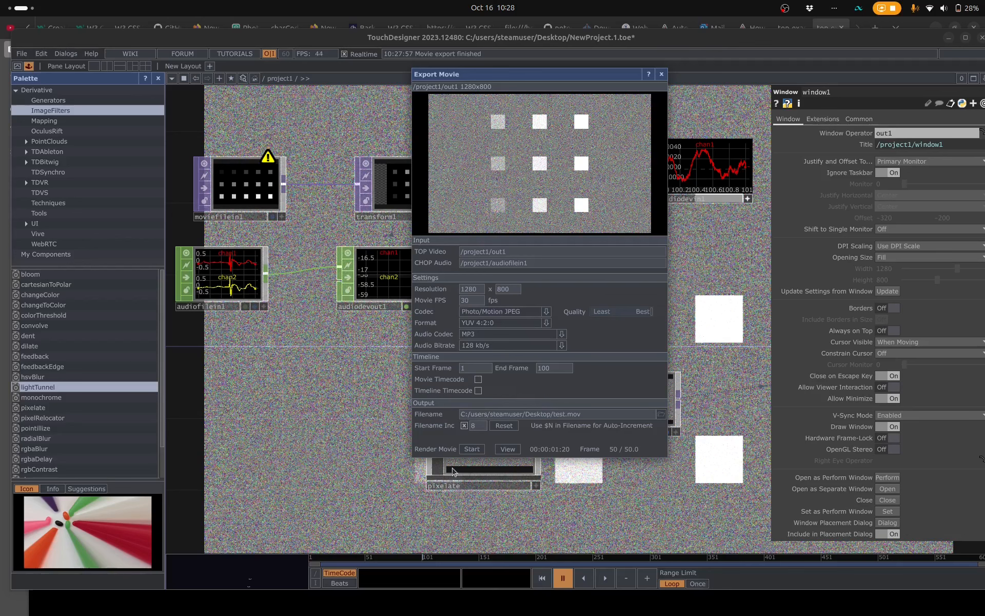
drag(601, 75, 631, 111)
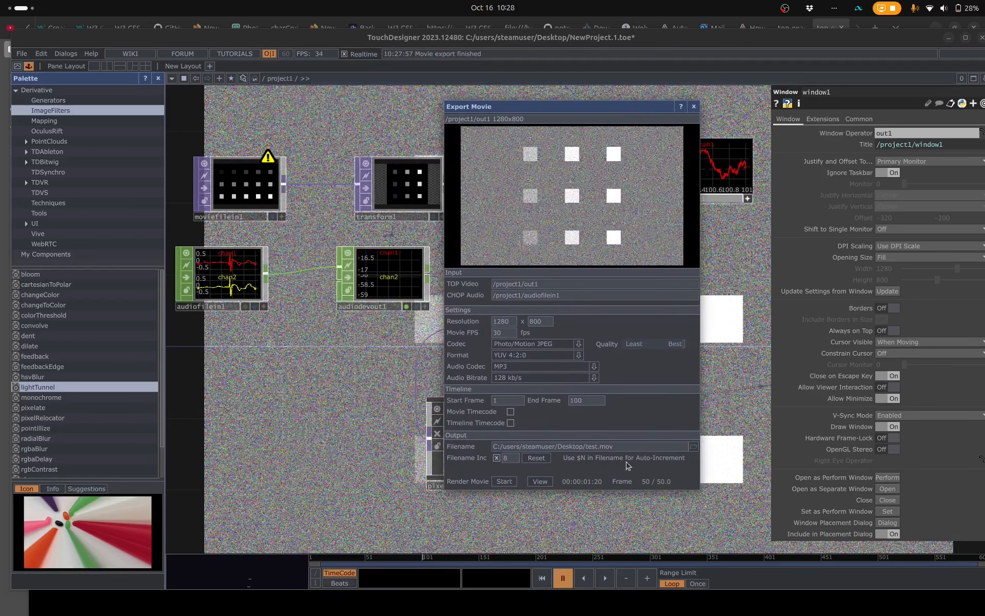